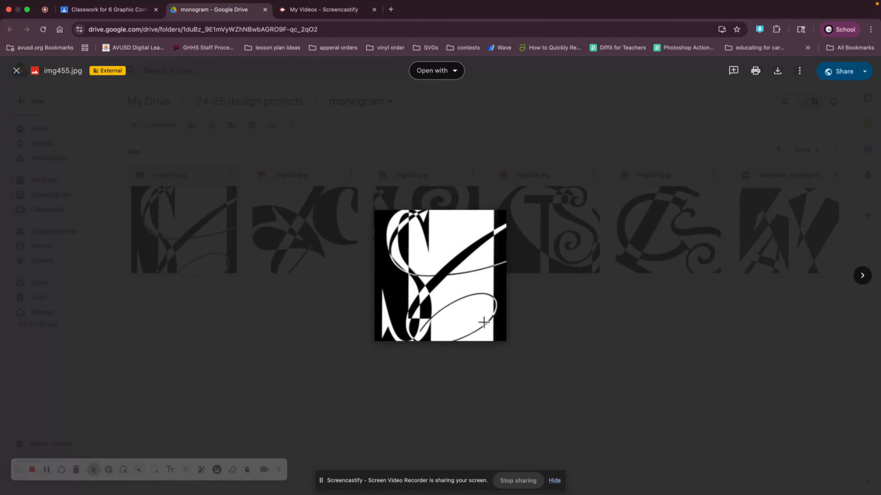
Step: Browse through the example monogram images in the Drive folder preview
{"action": "left_click", "coordinate": [862, 277]}
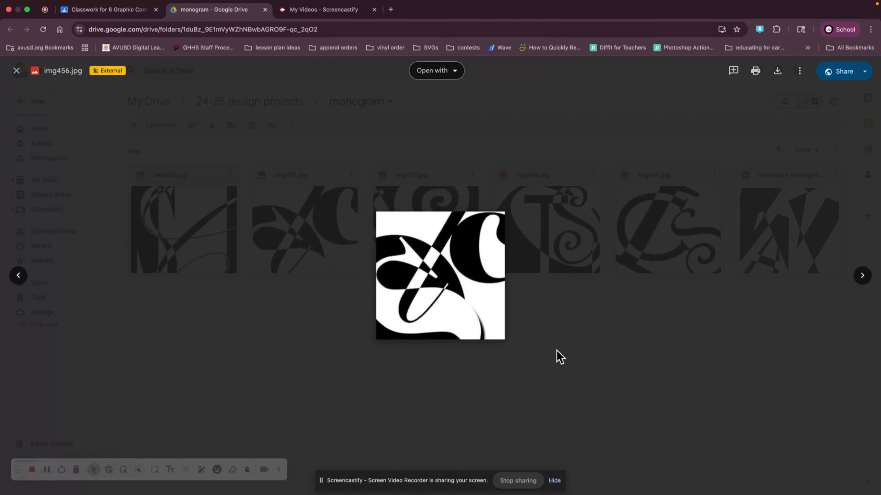
{"action": "left_click", "coordinate": [863, 276]}
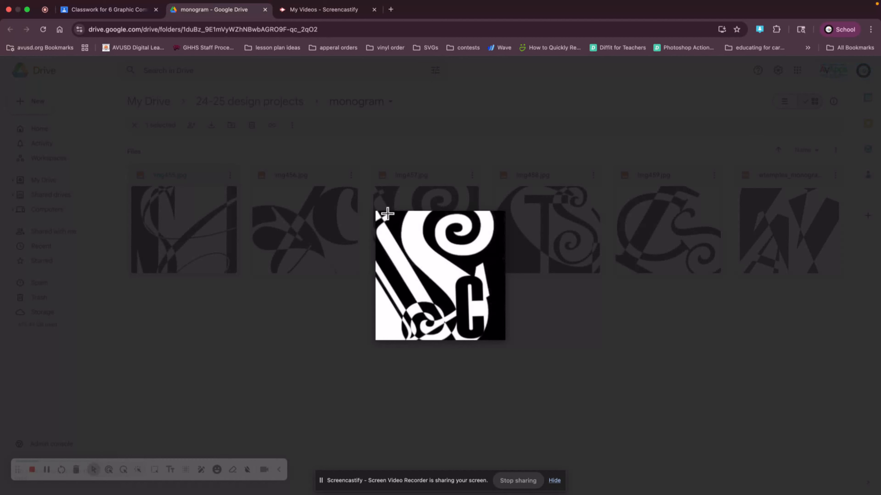
{"action": "left_click", "coordinate": [862, 278]}
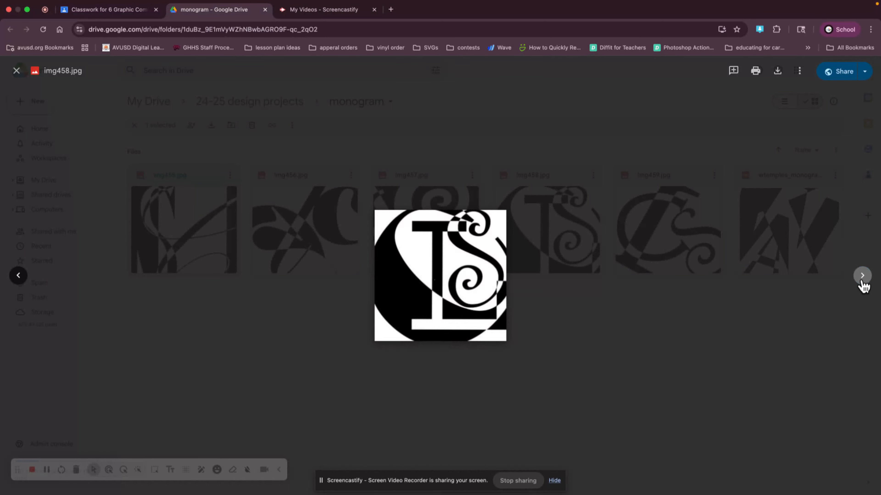
{"action": "left_click", "coordinate": [862, 279]}
{"action": "left_click", "coordinate": [862, 278]}
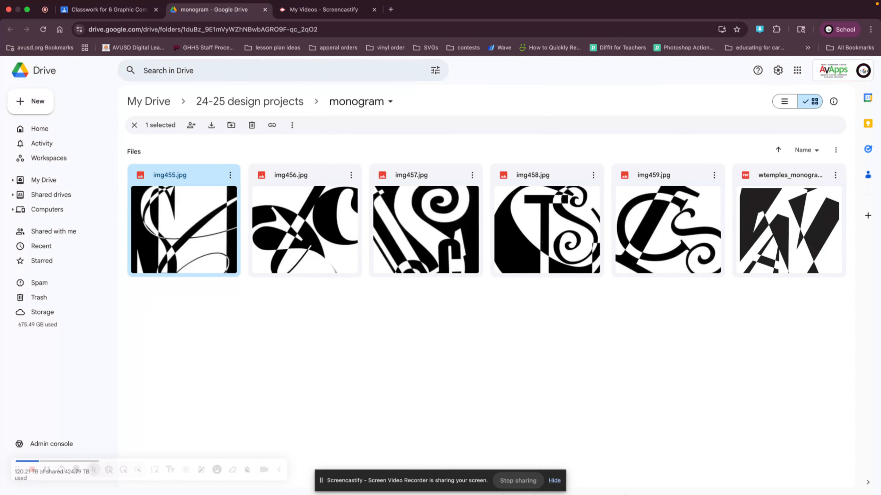
Step: Switch to Illustrator and close the open wtemples_monogram document
{"action": "mouse_move", "coordinate": [626, 494]}
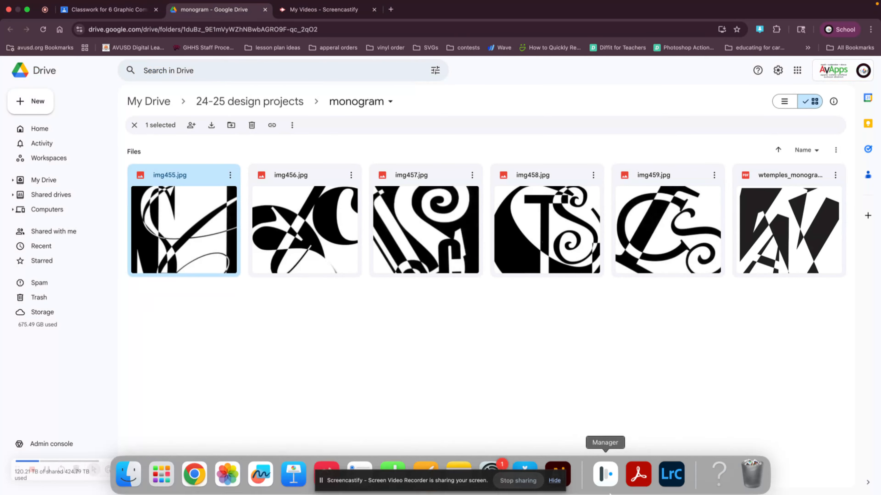
{"action": "left_click", "coordinate": [568, 464]}
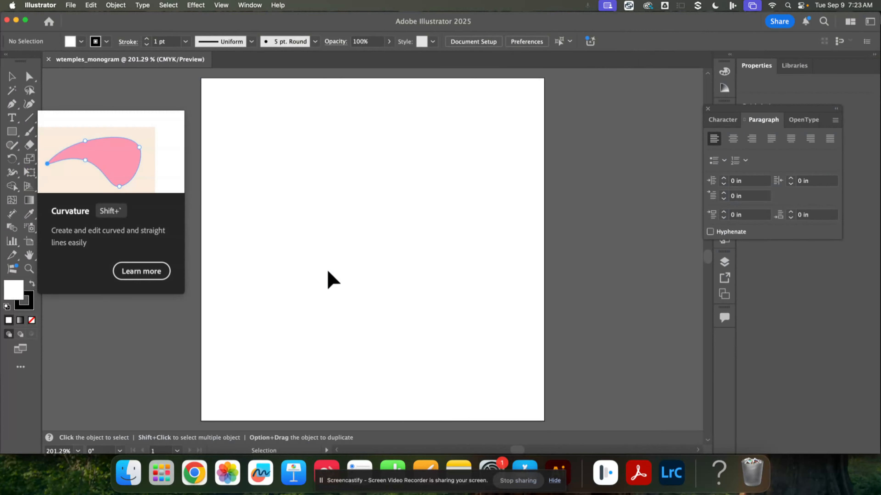
{"action": "left_click", "coordinate": [48, 60]}
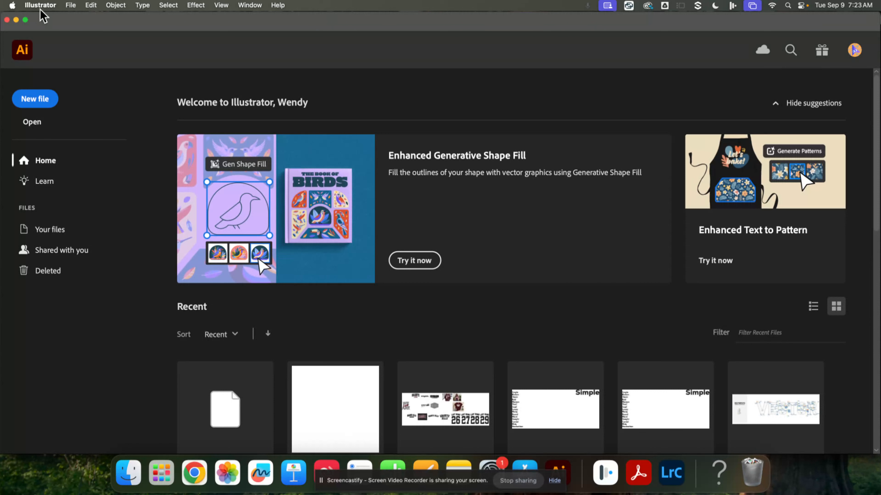
Step: Start a new document from the Print presets and name it wtemples_monogram
{"action": "left_click", "coordinate": [70, 5]}
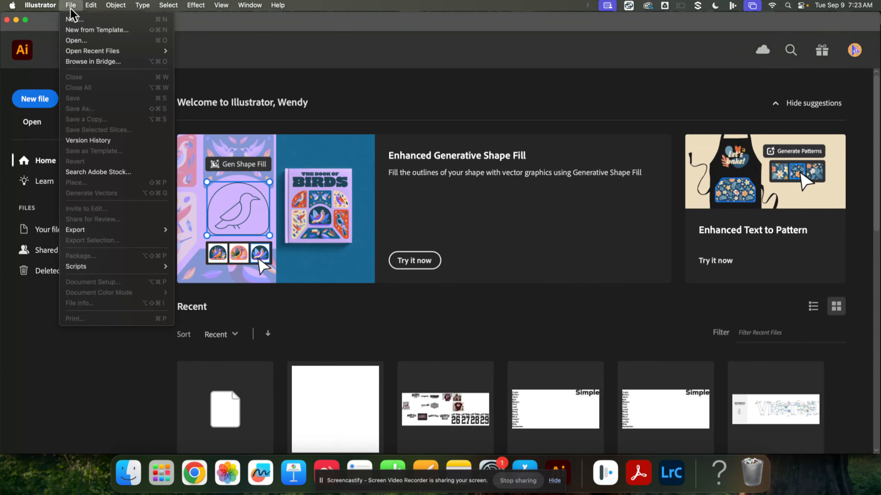
{"action": "left_click", "coordinate": [77, 20]}
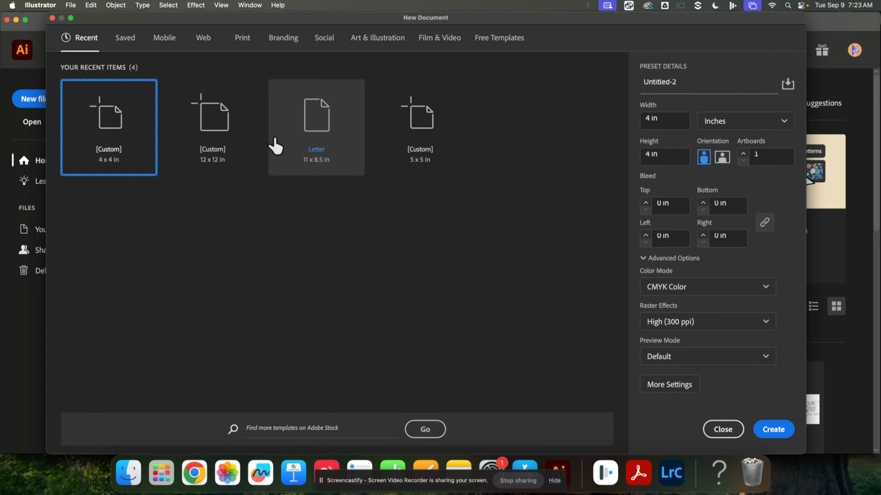
{"action": "left_click", "coordinate": [242, 39]}
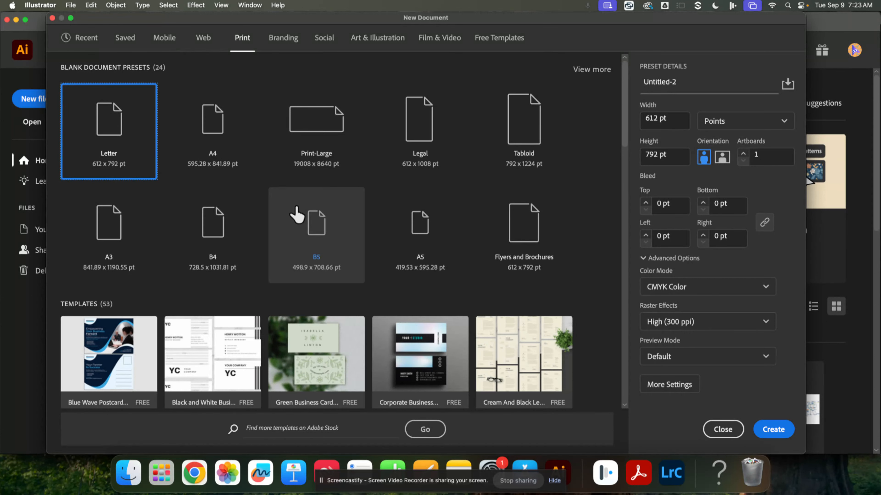
{"action": "left_click", "coordinate": [717, 80]}
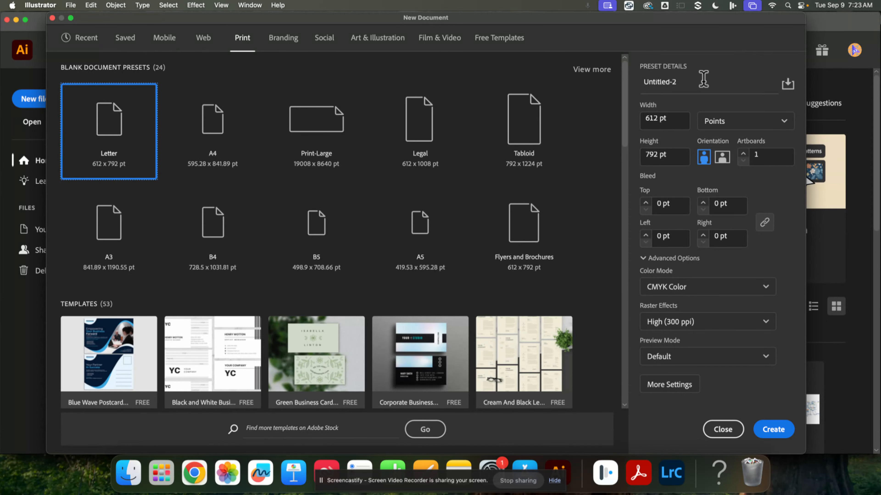
{"action": "type", "text": "wtemples_mo"}
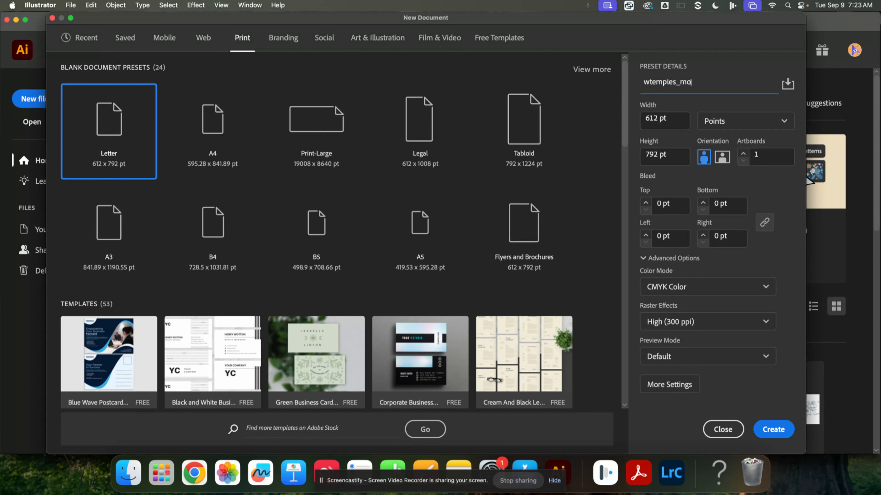
{"action": "type", "text": "nogram"}
Step: Set the units to inches, the size to 4 × 4 in with 4 artboards, and create the document
{"action": "left_click", "coordinate": [742, 121]}
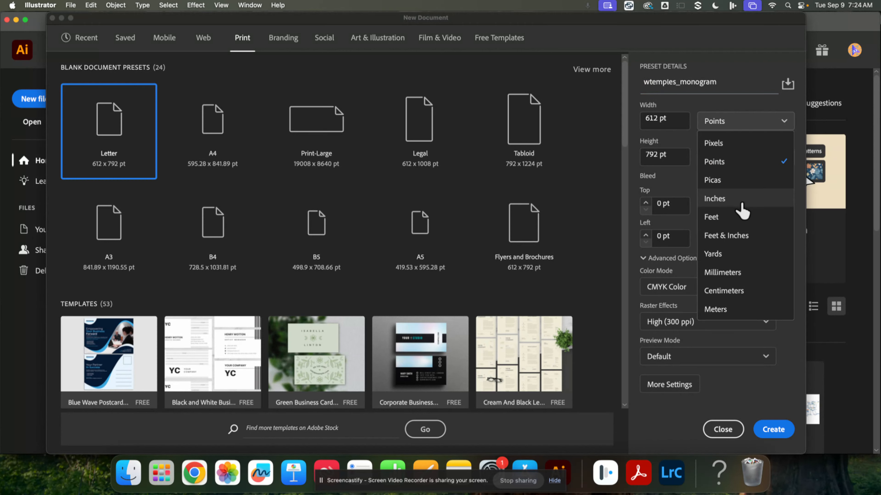
{"action": "left_click", "coordinate": [739, 209]}
{"action": "left_click", "coordinate": [661, 120]}
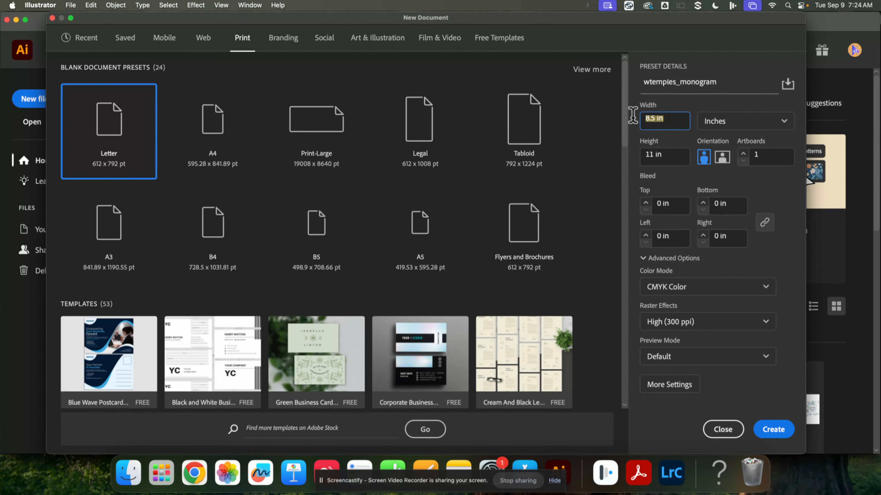
{"action": "type", "text": "4"}
{"action": "left_click", "coordinate": [673, 157]}
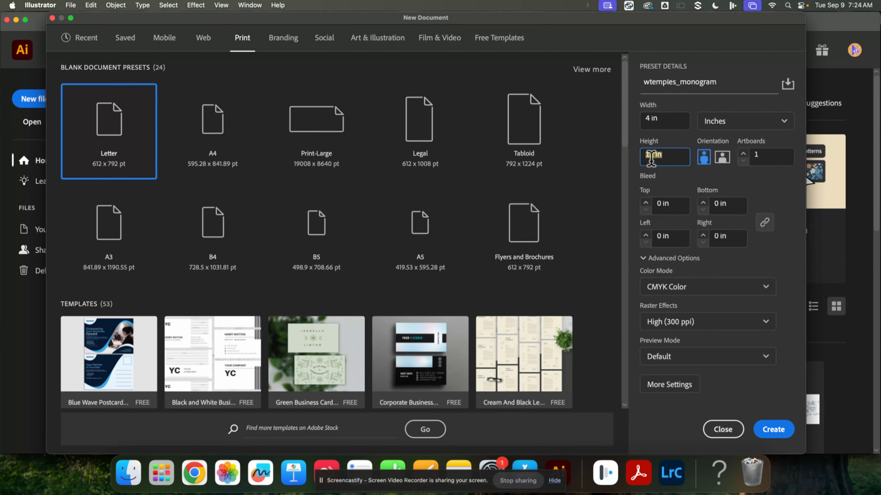
{"action": "type", "text": "4"}
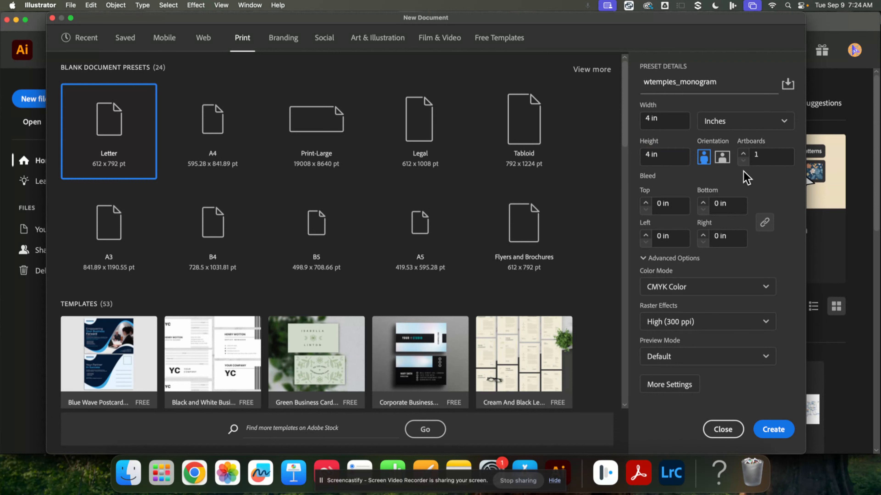
{"action": "left_click", "coordinate": [743, 157]}
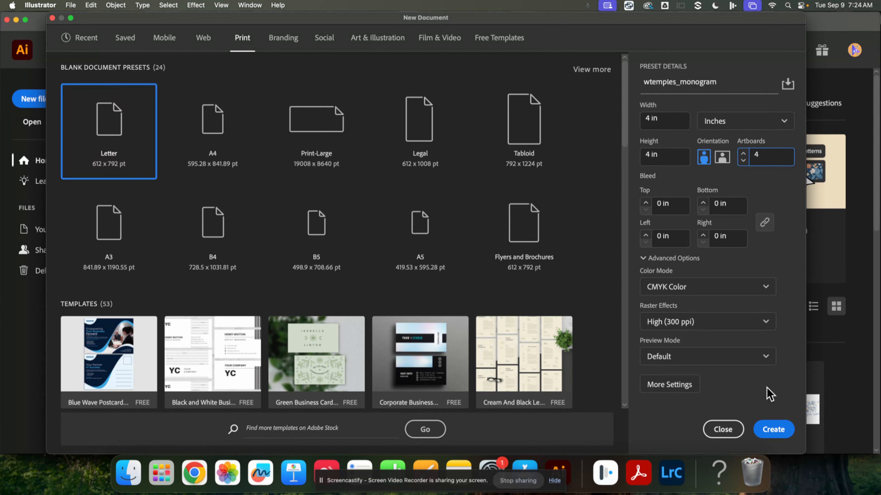
{"action": "left_click", "coordinate": [772, 430]}
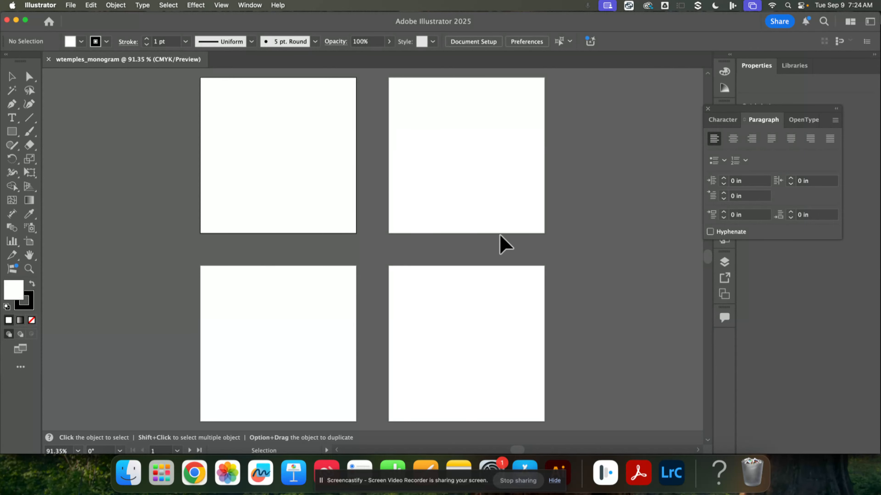
Step: Activate the Artboard tool and select the artboards one by one
{"action": "left_click_drag", "start_coordinate": [501, 243], "coordinate": [433, 241]}
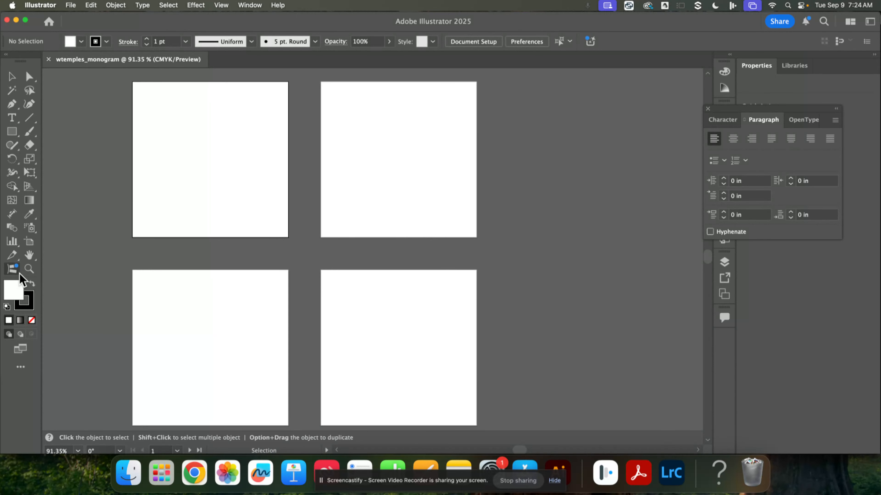
{"action": "left_click", "coordinate": [30, 243]}
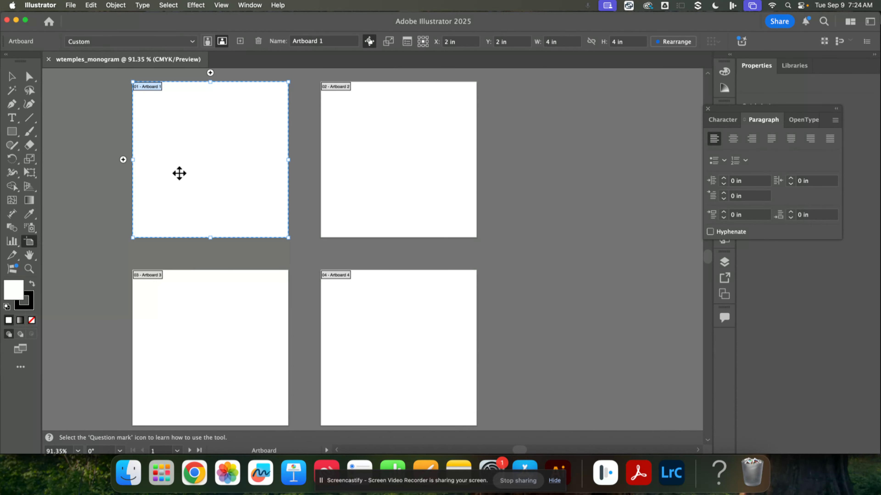
{"action": "left_click", "coordinate": [377, 192]}
{"action": "left_click", "coordinate": [382, 356]}
{"action": "left_click", "coordinate": [242, 354]}
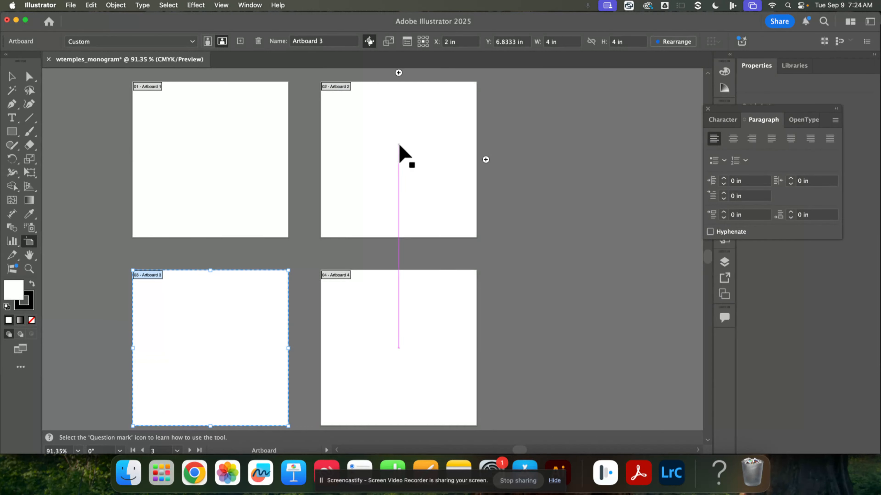
Step: Add two extra artboards beside the existing ones, then delete them again
{"action": "left_click", "coordinate": [485, 160]}
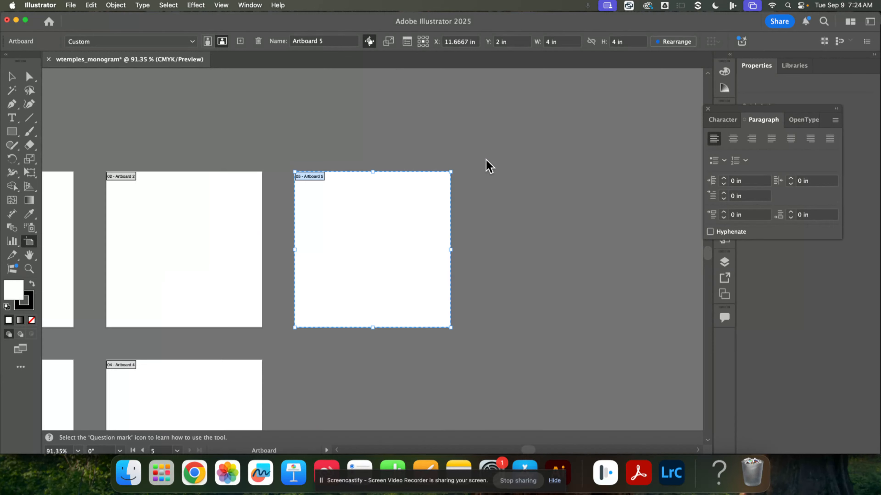
{"action": "left_click_drag", "start_coordinate": [366, 309], "coordinate": [370, 185]}
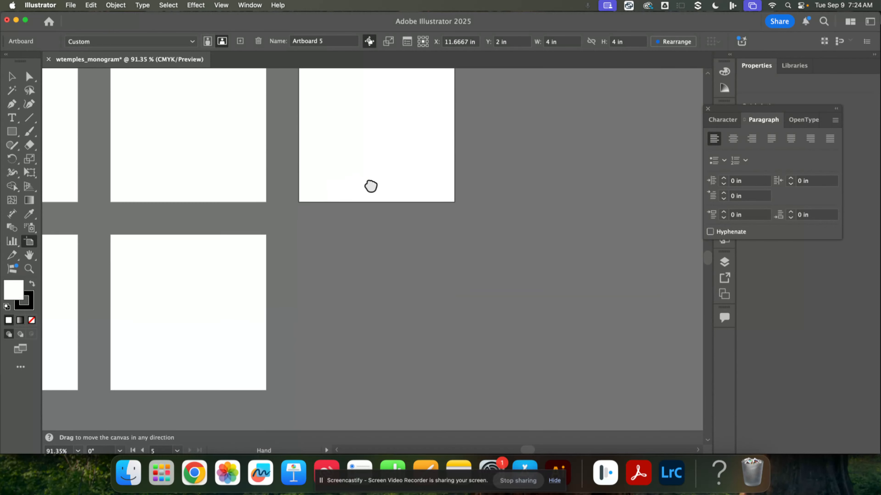
{"action": "left_click_drag", "start_coordinate": [247, 211], "coordinate": [407, 214]}
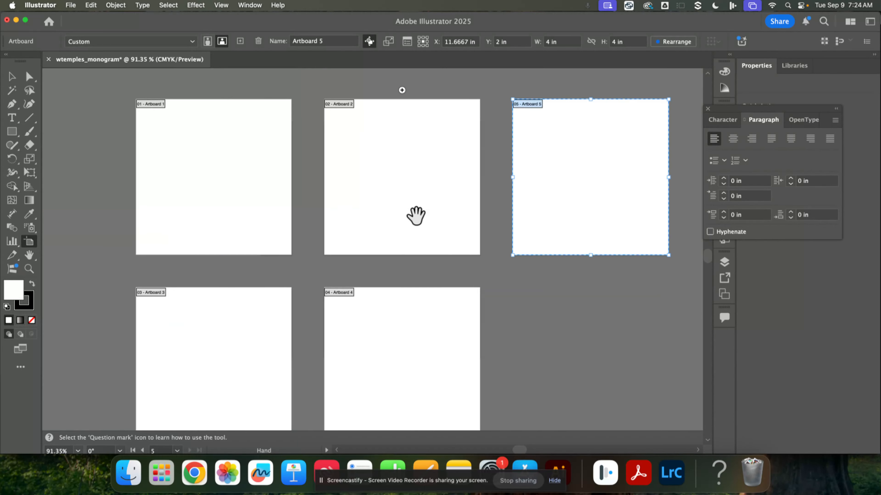
{"action": "left_click_drag", "start_coordinate": [527, 199], "coordinate": [474, 196]}
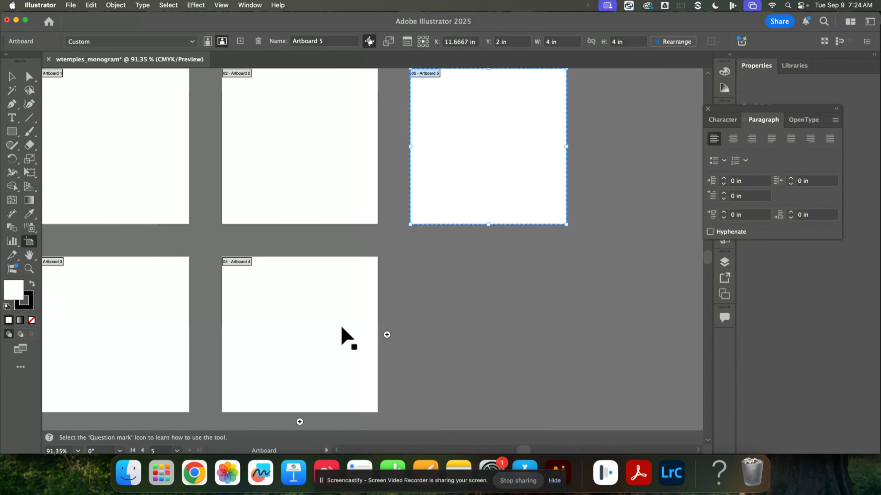
{"action": "left_click", "coordinate": [489, 234]}
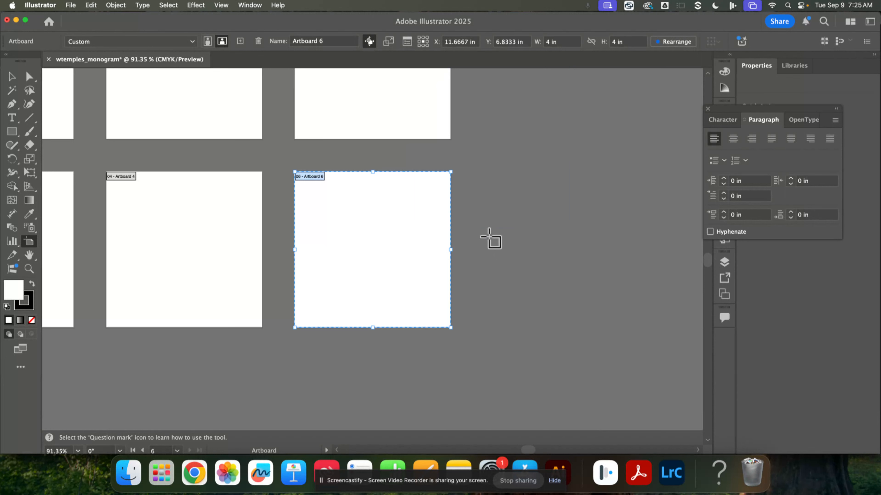
{"action": "key", "text": "Delete"}
{"action": "key", "text": "Delete"}
Step: Create a point text object containing the letter B with the Type tool
{"action": "left_click_drag", "start_coordinate": [309, 258], "coordinate": [519, 346]}
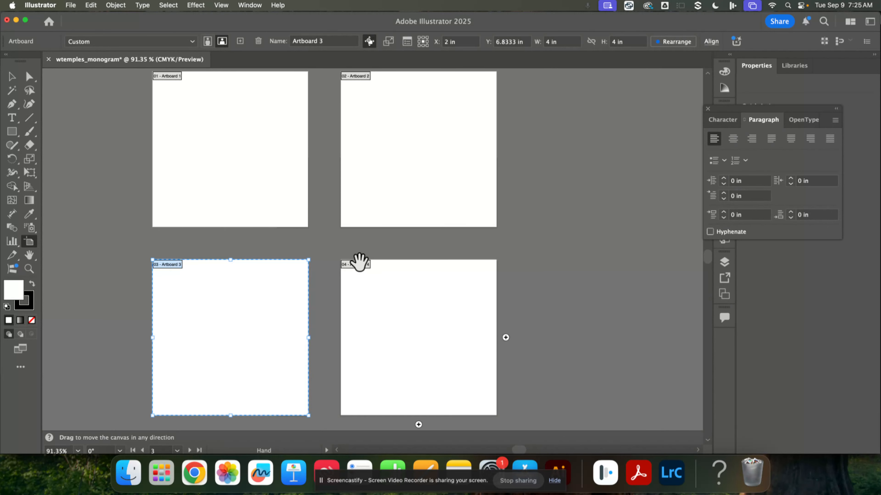
{"action": "left_click_drag", "start_coordinate": [360, 261], "coordinate": [383, 270]}
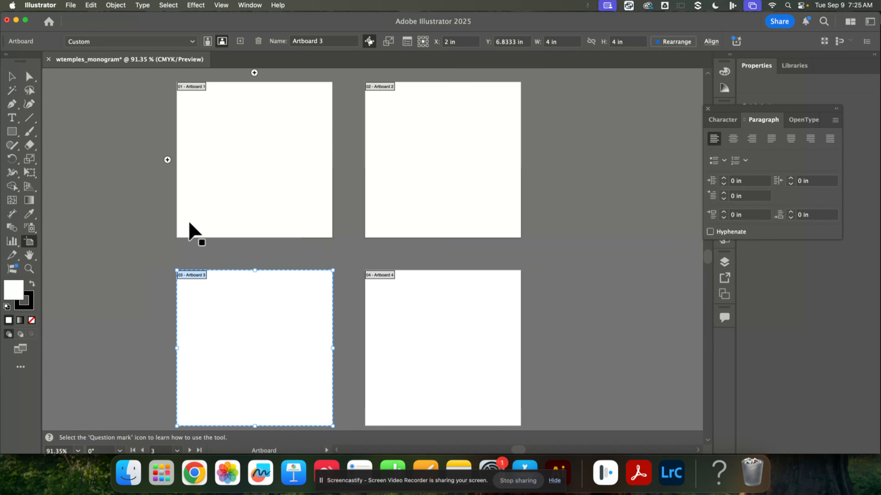
{"action": "left_click", "coordinate": [227, 170]}
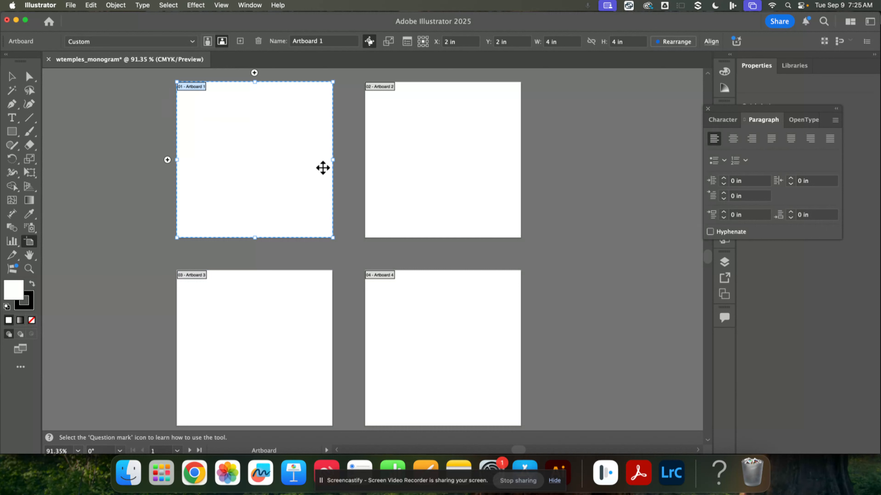
{"action": "left_click", "coordinate": [16, 79]}
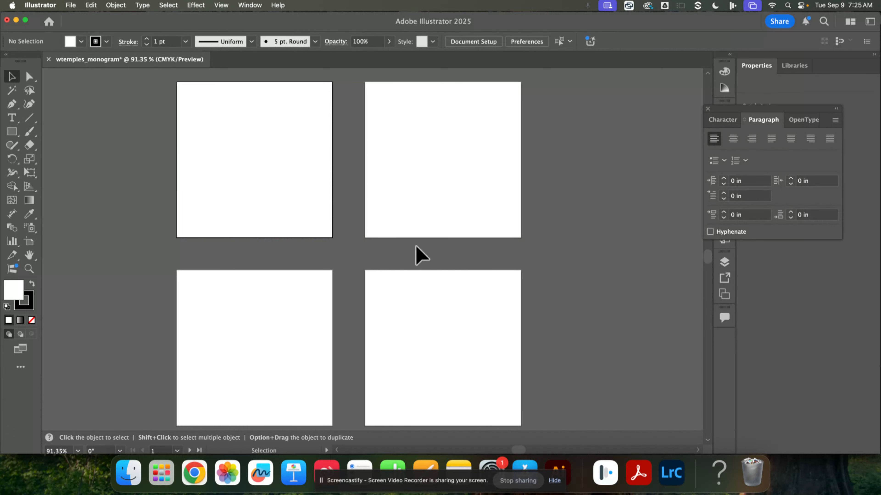
{"action": "left_click", "coordinate": [12, 118]}
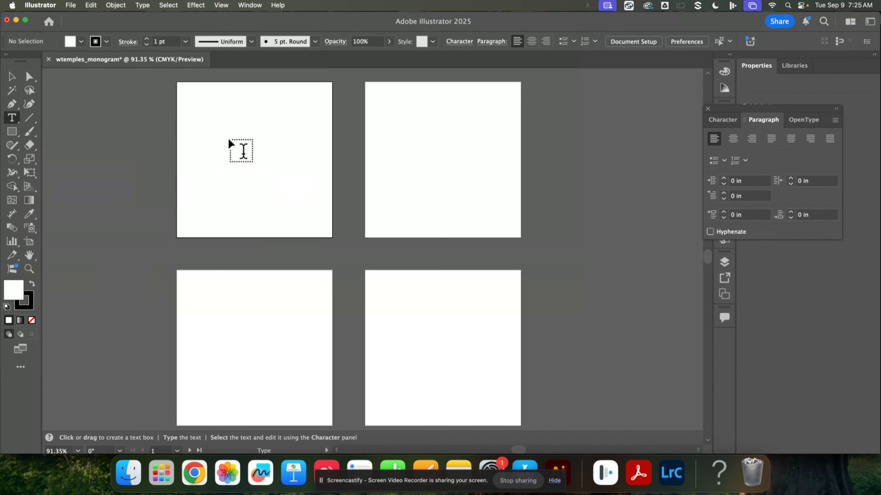
{"action": "left_click", "coordinate": [123, 138]}
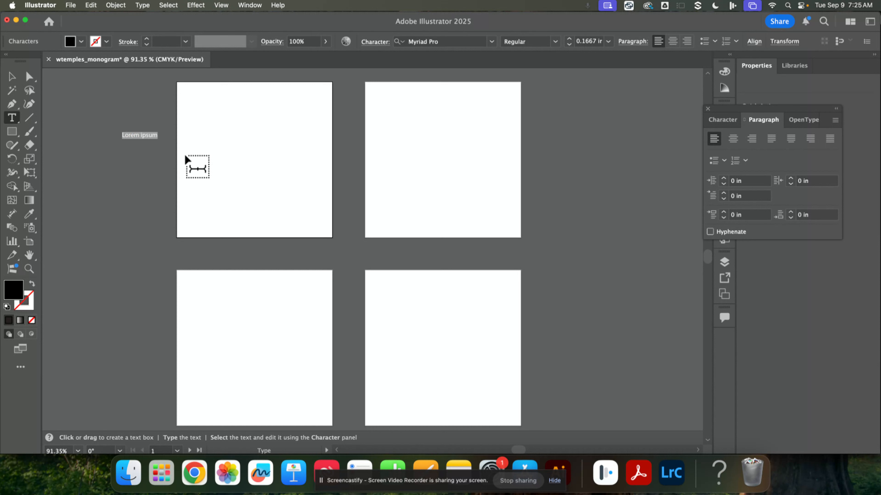
{"action": "type", "text": "B"}
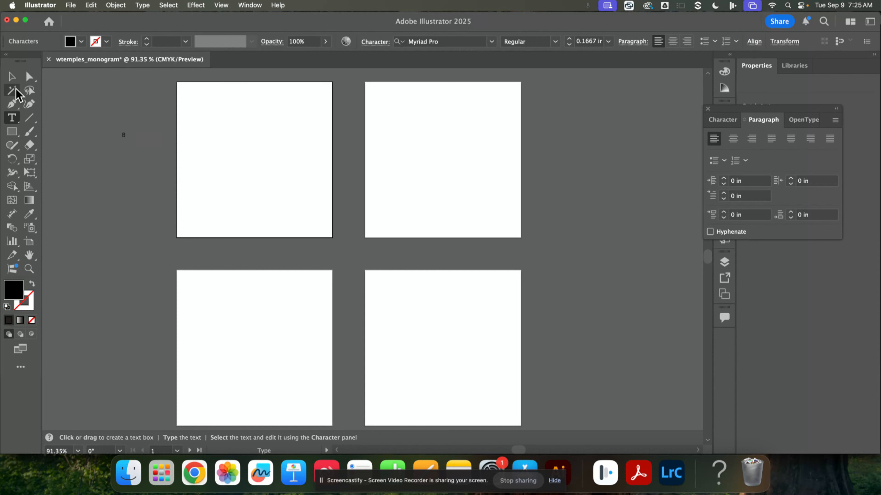
Step: Scale the letter B up and move it onto the first artboard
{"action": "left_click", "coordinate": [12, 77]}
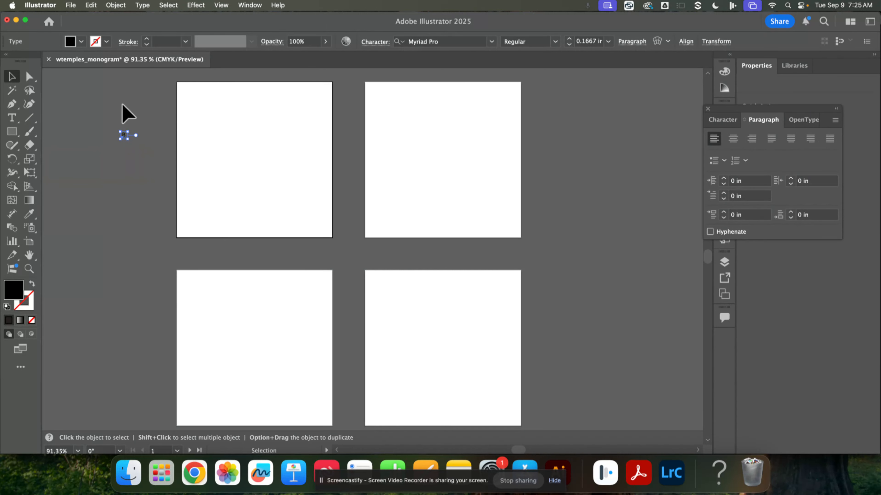
{"action": "left_click_drag", "start_coordinate": [128, 139], "coordinate": [196, 246]}
{"action": "left_click_drag", "start_coordinate": [152, 188], "coordinate": [241, 167]}
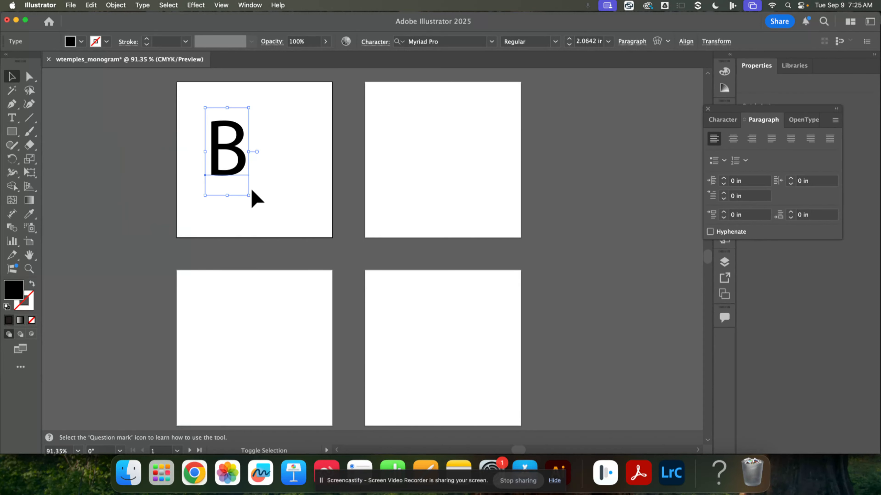
Step: Enlarge the letter B to about 4.5 in and change its font to Mainstay
{"action": "left_click_drag", "start_coordinate": [250, 200], "coordinate": [300, 291]}
{"action": "left_click_drag", "start_coordinate": [290, 240], "coordinate": [286, 210]}
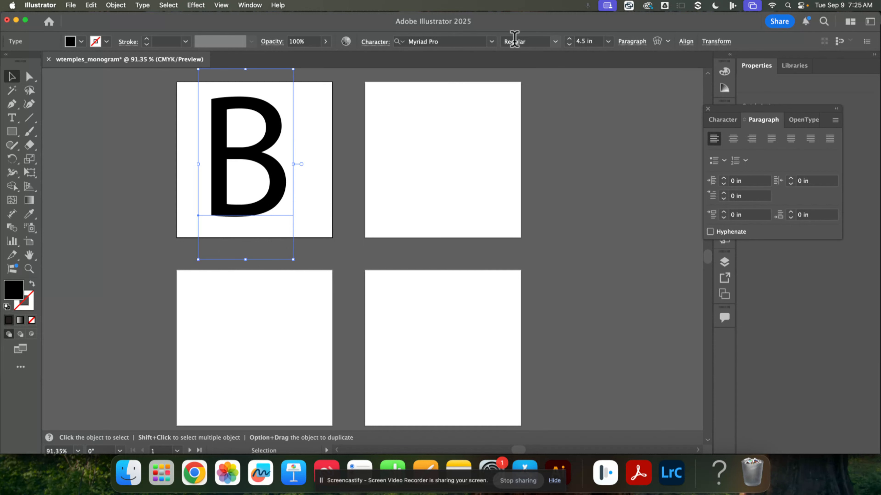
{"action": "left_click", "coordinate": [485, 42]}
{"action": "left_click", "coordinate": [492, 42]}
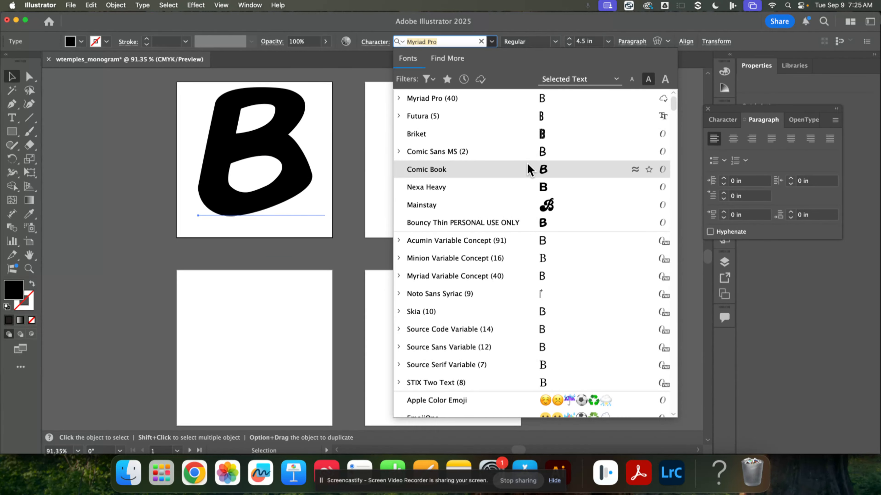
{"action": "left_click", "coordinate": [543, 208]}
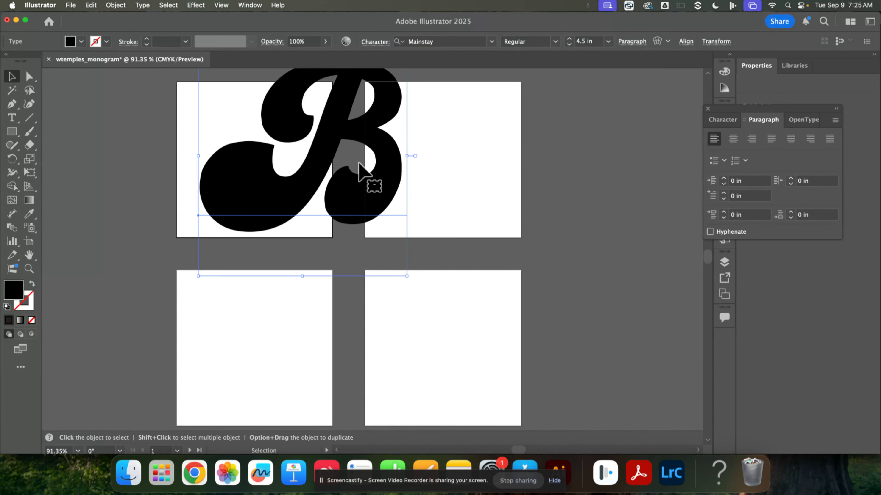
Step: Scale the B down slightly, reposition it and tilt it within the first artboard
{"action": "left_click_drag", "start_coordinate": [381, 203], "coordinate": [292, 224]}
{"action": "left_click_drag", "start_coordinate": [318, 300], "coordinate": [309, 287]}
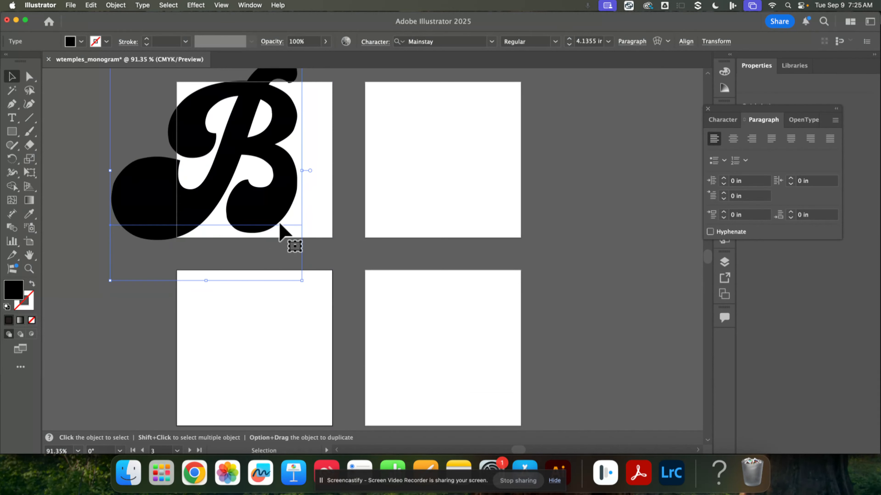
{"action": "left_click_drag", "start_coordinate": [311, 291], "coordinate": [341, 268]}
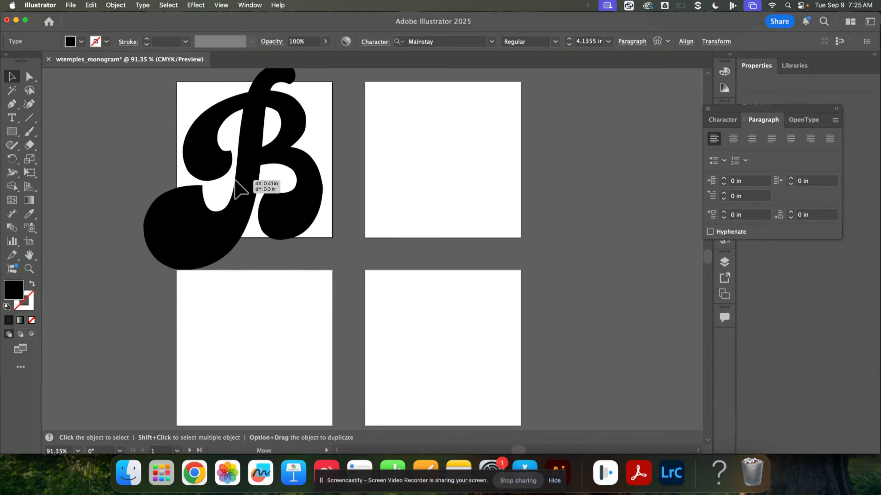
{"action": "left_click_drag", "start_coordinate": [203, 234], "coordinate": [199, 229]}
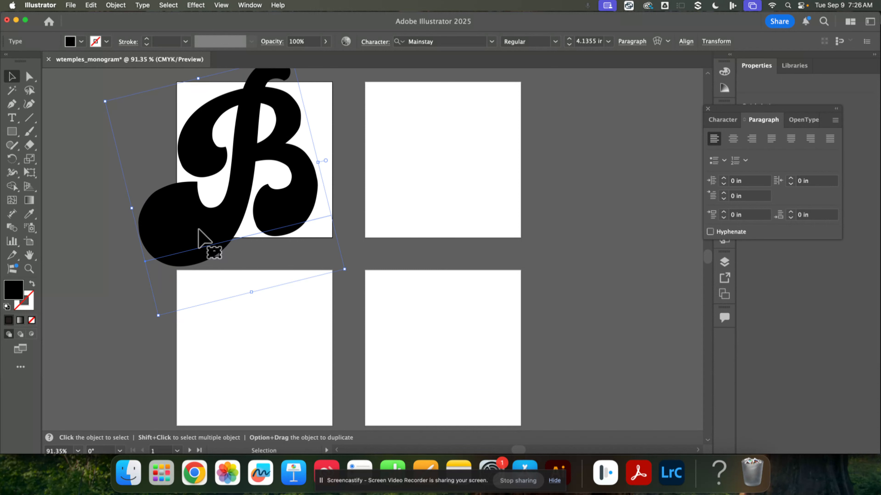
{"action": "left_click", "coordinate": [90, 157]}
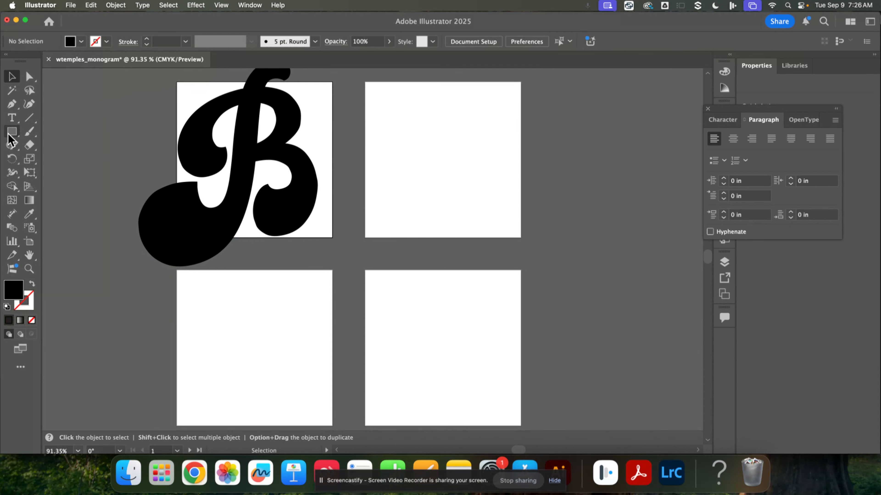
Step: Create a point text letter W beside the artboards and set its font to Futura
{"action": "left_click", "coordinate": [12, 118]}
{"action": "left_click", "coordinate": [91, 143]}
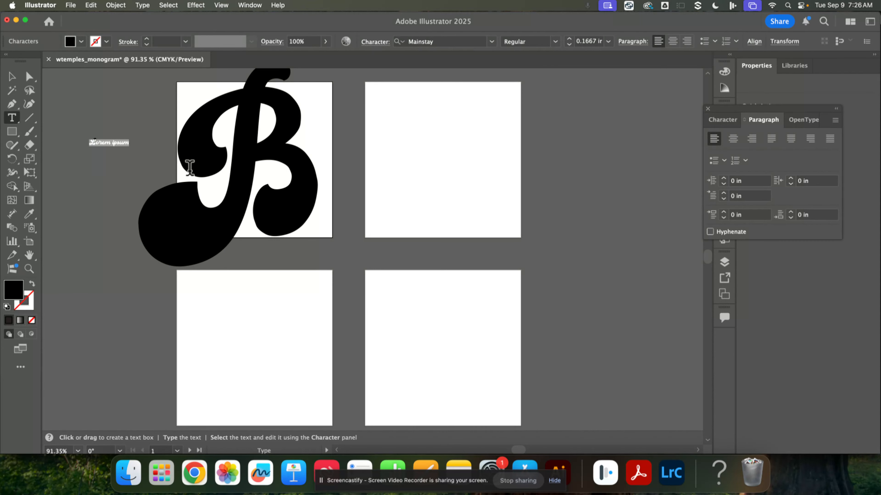
{"action": "type", "text": "w"}
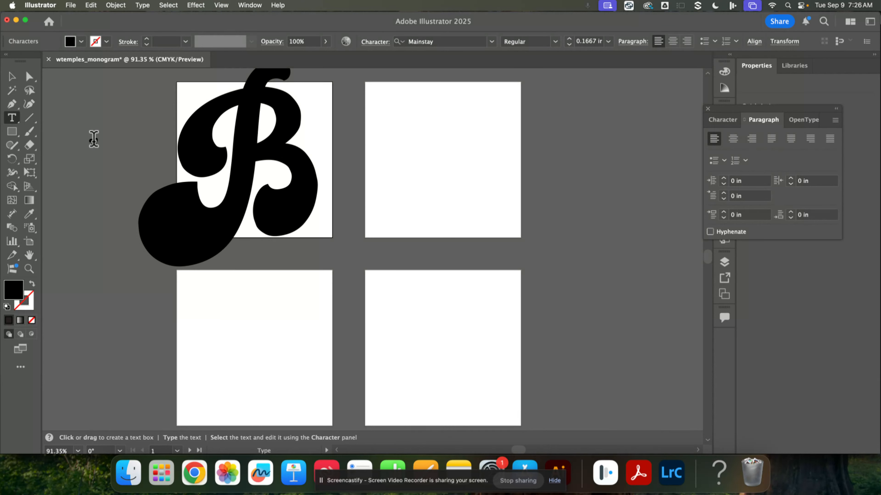
{"action": "left_click", "coordinate": [491, 41]}
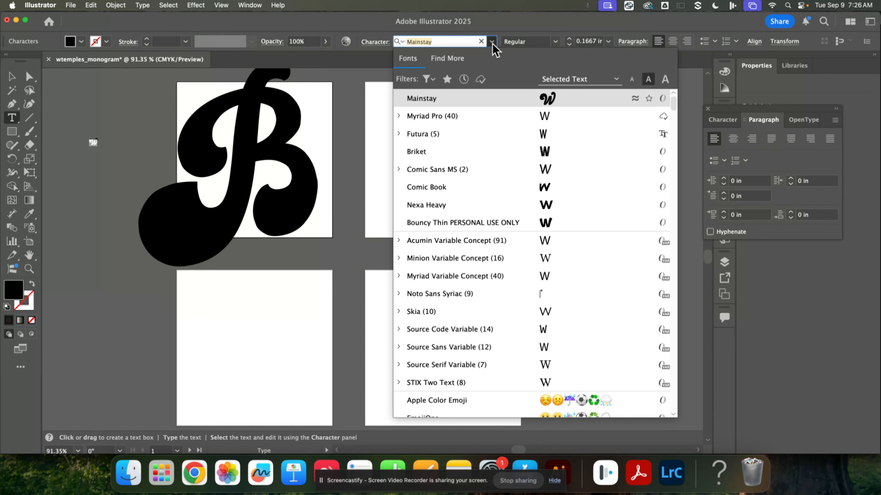
{"action": "left_click", "coordinate": [552, 136]}
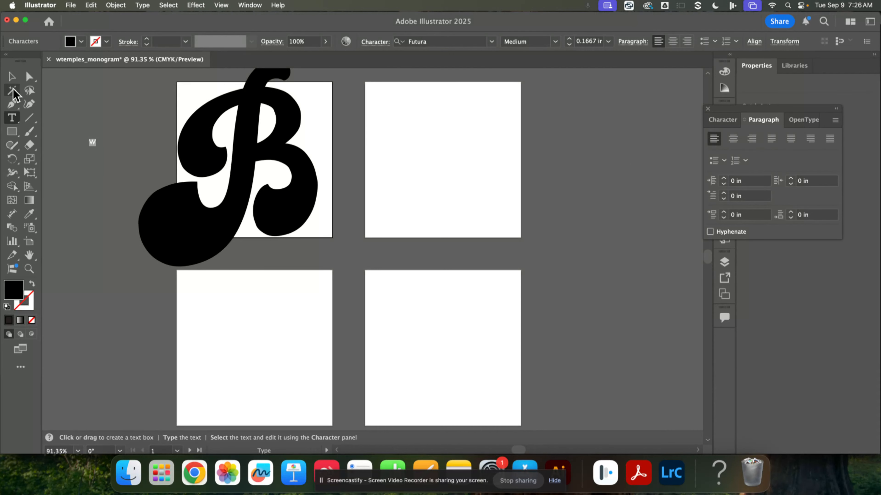
Step: Enlarge the W to about 3 in wide, place it over the B and rotate it
{"action": "left_click", "coordinate": [11, 77]}
{"action": "left_click_drag", "start_coordinate": [97, 146], "coordinate": [216, 295]}
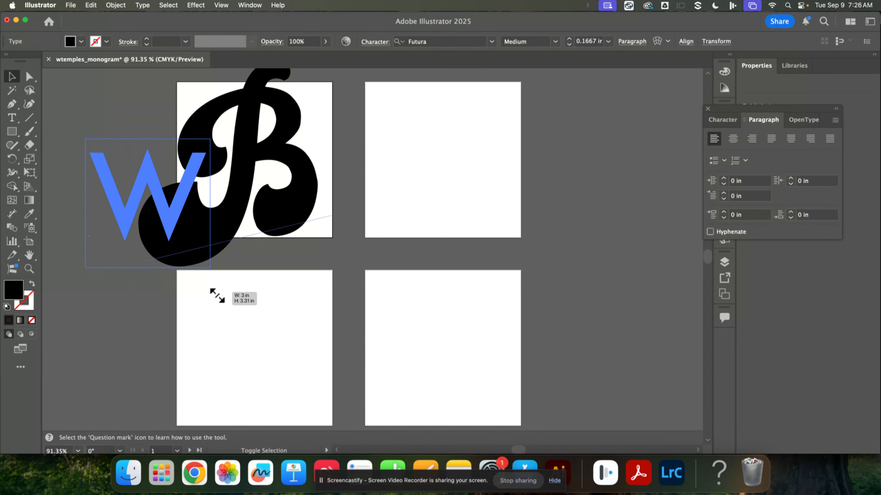
{"action": "left_click_drag", "start_coordinate": [181, 232], "coordinate": [304, 145]}
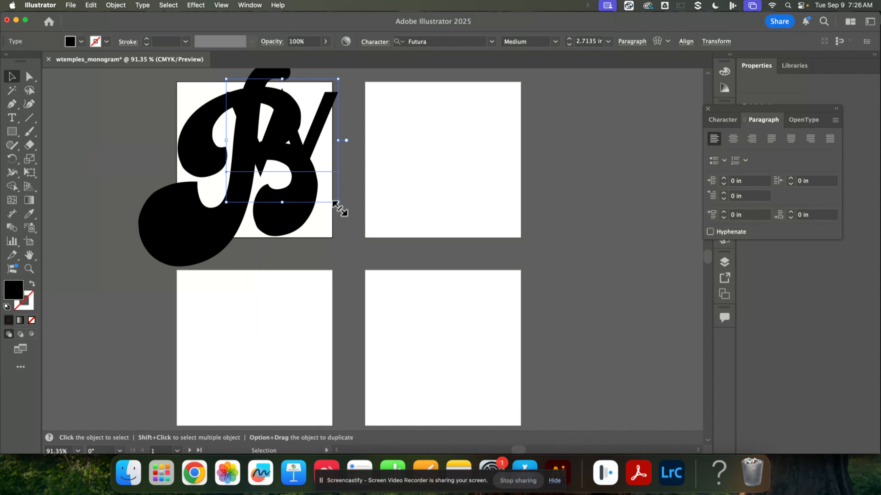
{"action": "left_click_drag", "start_coordinate": [340, 210], "coordinate": [294, 217]}
{"action": "left_click_drag", "start_coordinate": [290, 159], "coordinate": [285, 156]}
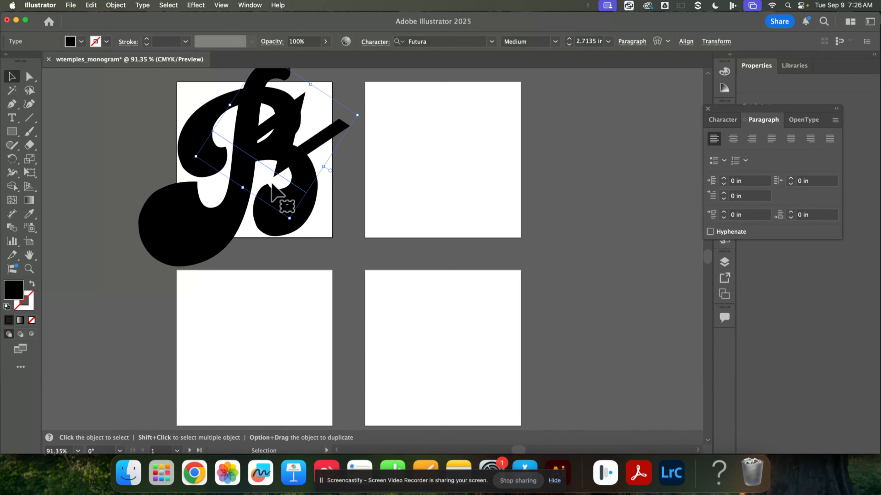
Step: Create another point text object beside the artboards and set its font to ClassicalDiaryDemo
{"action": "key", "text": "t"}
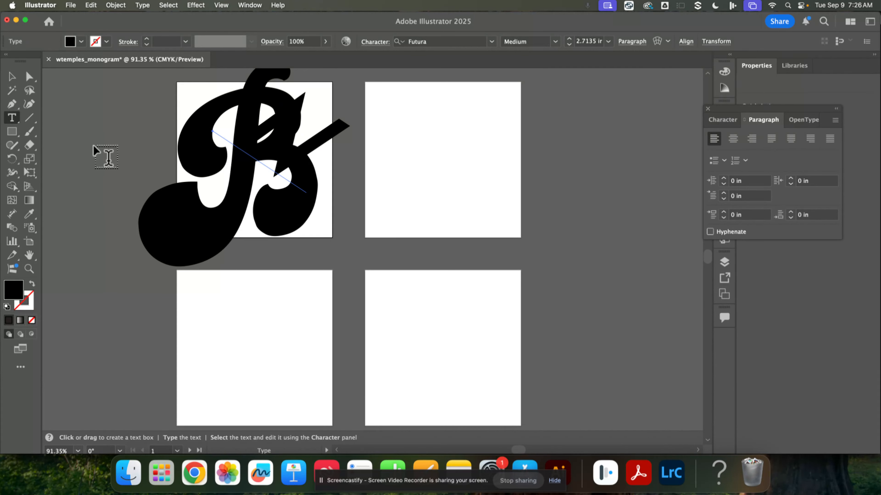
{"action": "left_click", "coordinate": [94, 145]}
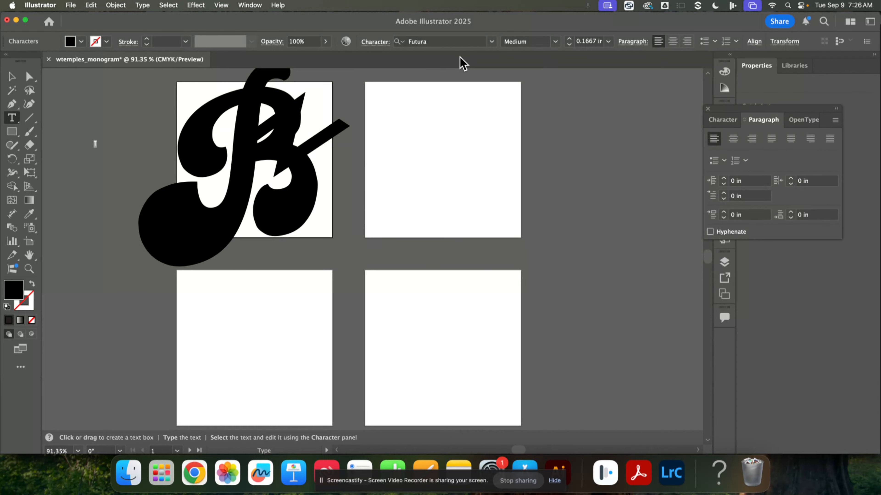
{"action": "left_click", "coordinate": [491, 41]}
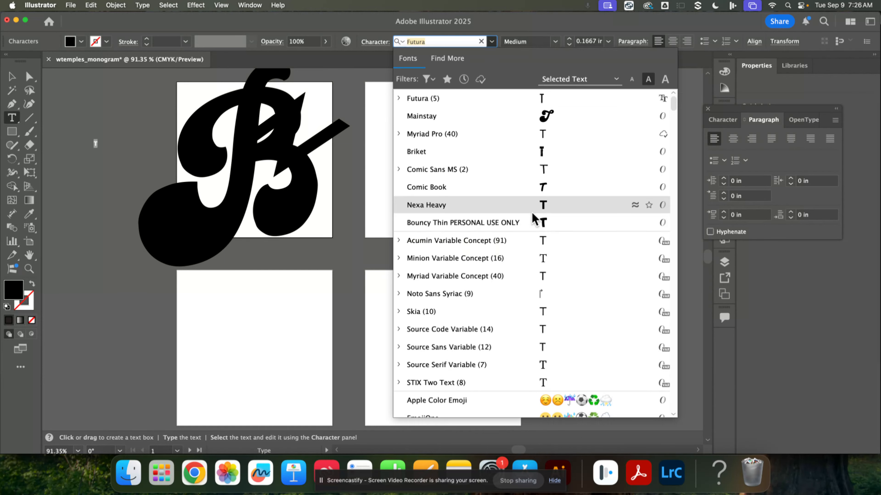
{"action": "scroll", "coordinate": [541, 258], "scroll_direction": "down", "scroll_amount": 10}
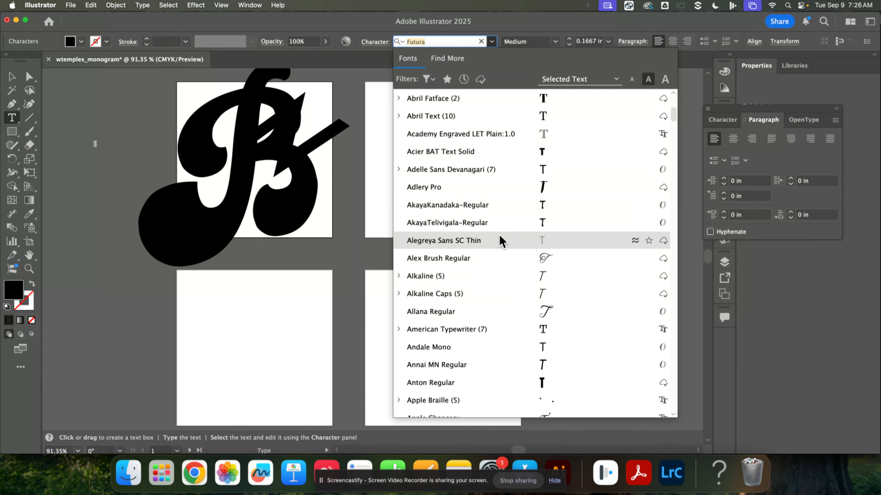
{"action": "left_click", "coordinate": [496, 242]}
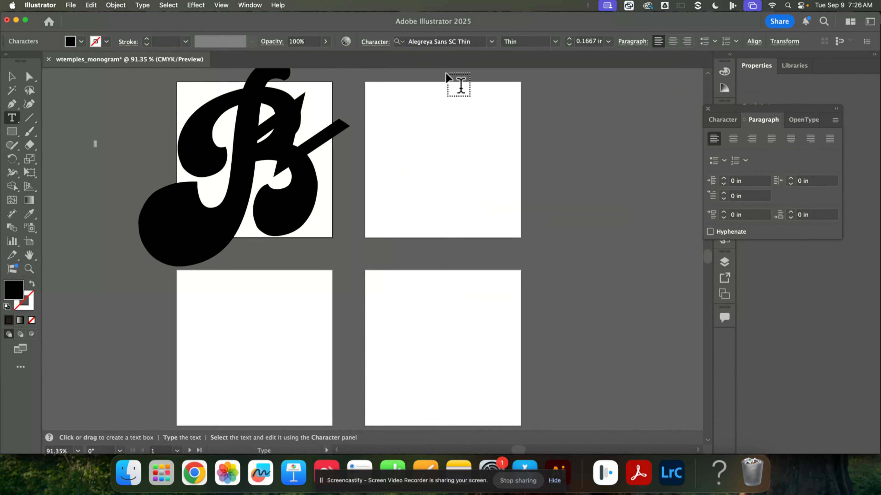
{"action": "left_click", "coordinate": [518, 41]}
{"action": "left_click", "coordinate": [555, 42]}
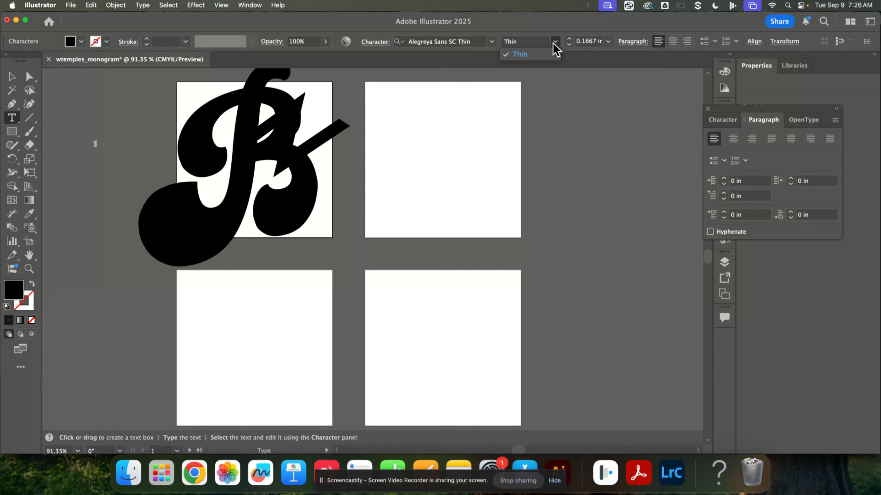
{"action": "left_click", "coordinate": [491, 41]}
{"action": "left_click", "coordinate": [492, 41]}
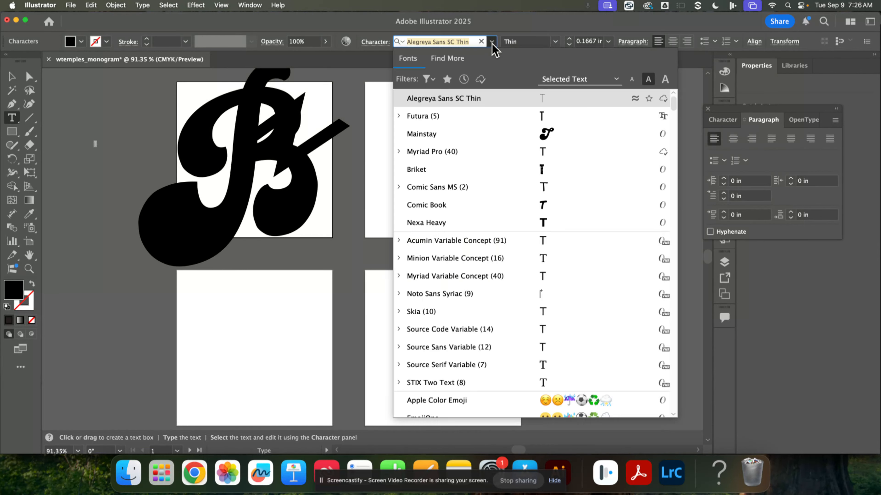
{"action": "scroll", "coordinate": [546, 262], "scroll_direction": "down", "scroll_amount": 20}
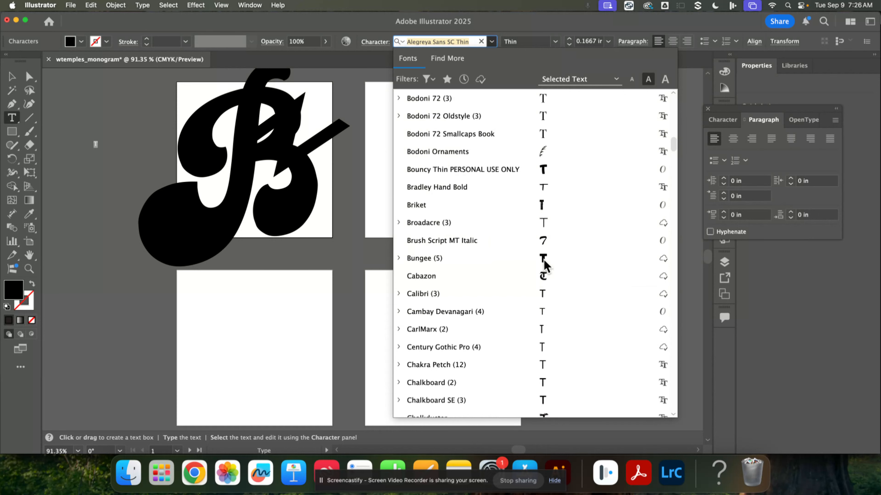
{"action": "scroll", "coordinate": [543, 266], "scroll_direction": "down", "scroll_amount": 3}
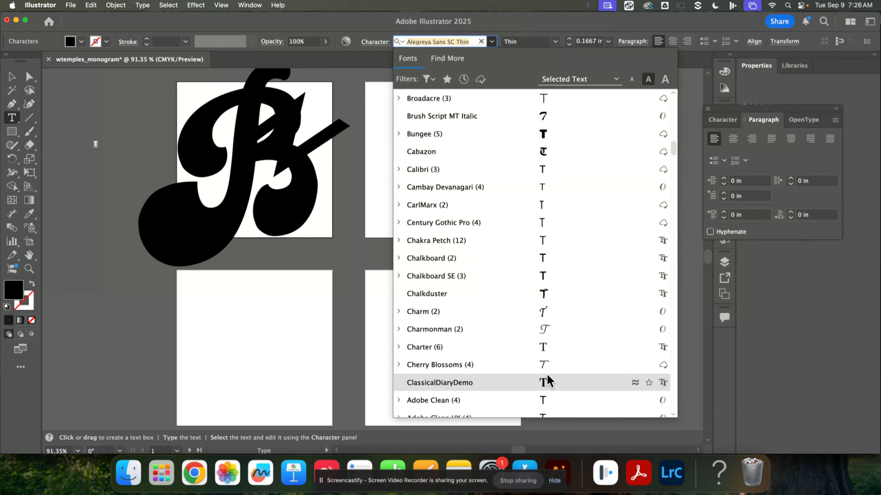
{"action": "left_click", "coordinate": [545, 384]}
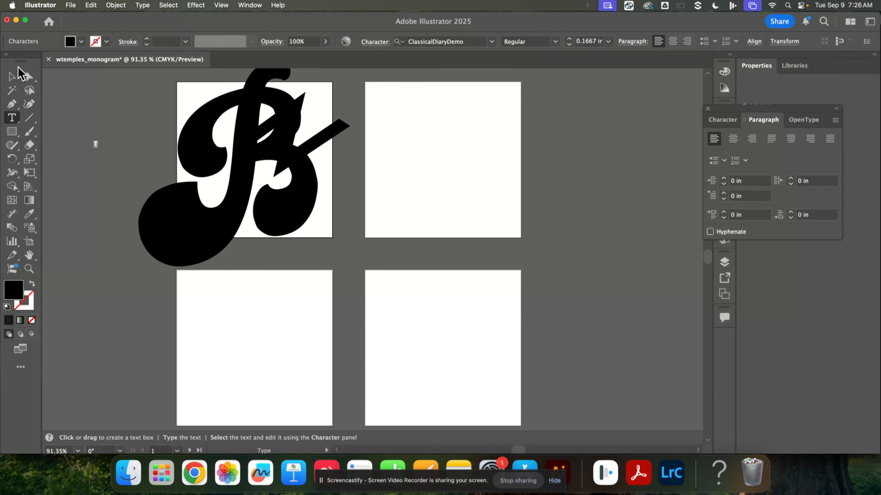
Step: Enlarge the third letter to about 5.67 in, move it over the B and W, and rotate it
{"action": "left_click", "coordinate": [13, 75]}
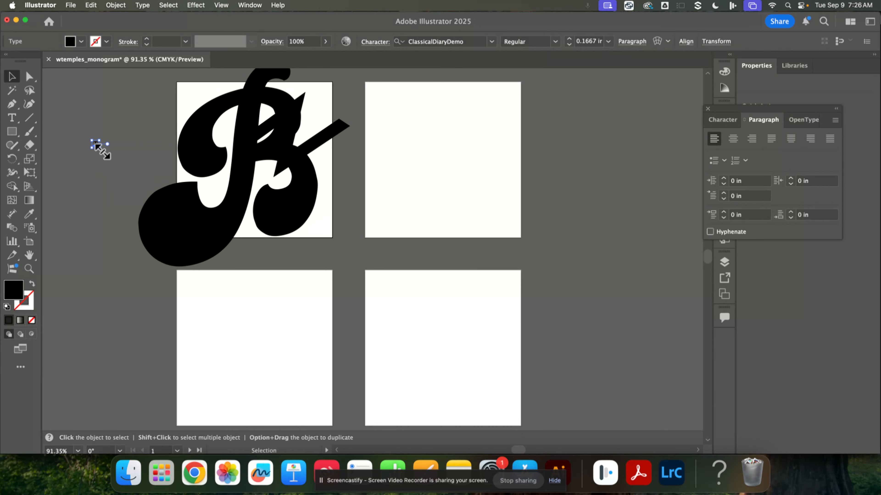
{"action": "left_click_drag", "start_coordinate": [101, 151], "coordinate": [204, 333]}
{"action": "left_click_drag", "start_coordinate": [149, 257], "coordinate": [229, 209]}
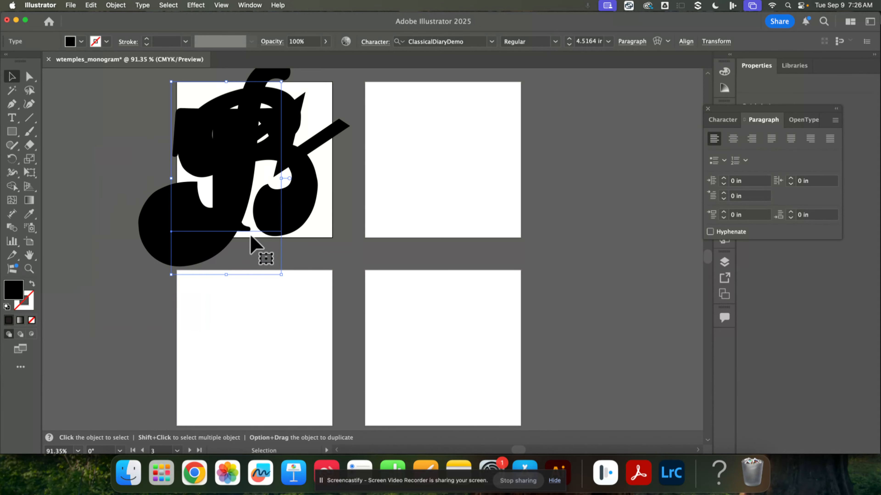
{"action": "left_click_drag", "start_coordinate": [285, 280], "coordinate": [326, 231]}
{"action": "mouse_move", "coordinate": [231, 196]}
{"action": "left_mouse_down"}
{"action": "mouse_move", "coordinate": [251, 210]}
{"action": "mouse_move", "coordinate": [244, 205]}
{"action": "left_mouse_up"}
{"action": "left_click_drag", "start_coordinate": [186, 106], "coordinate": [163, 71]}
{"action": "left_click_drag", "start_coordinate": [207, 190], "coordinate": [227, 184]}
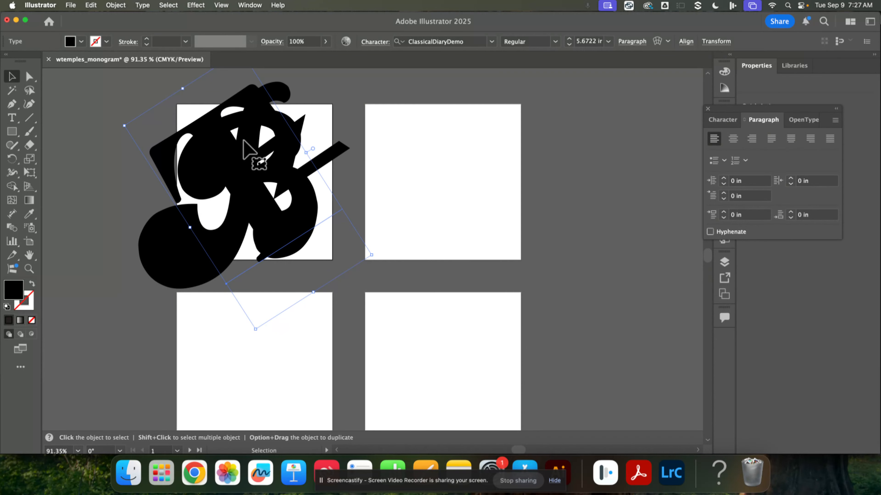
Step: Fine-tune the third letter's rotation and position over the monogram
{"action": "left_click", "coordinate": [106, 198]}
{"action": "left_click_drag", "start_coordinate": [349, 256], "coordinate": [362, 271]}
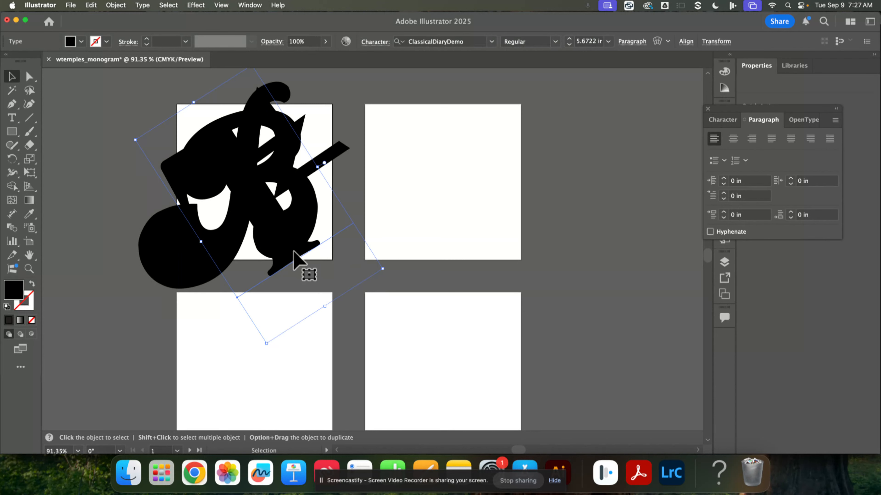
{"action": "left_click_drag", "start_coordinate": [293, 258], "coordinate": [284, 241]}
{"action": "left_click", "coordinate": [582, 262]}
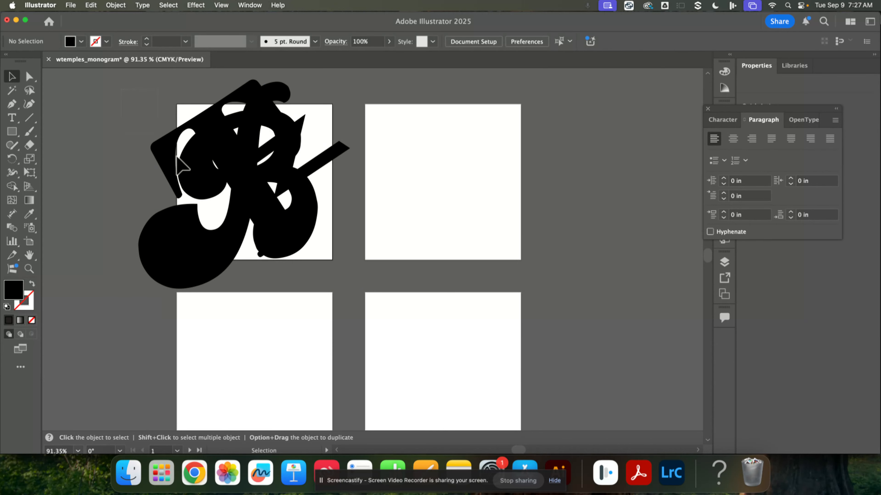
Step: Select all three letters and convert them to outlines
{"action": "left_click", "coordinate": [281, 266]}
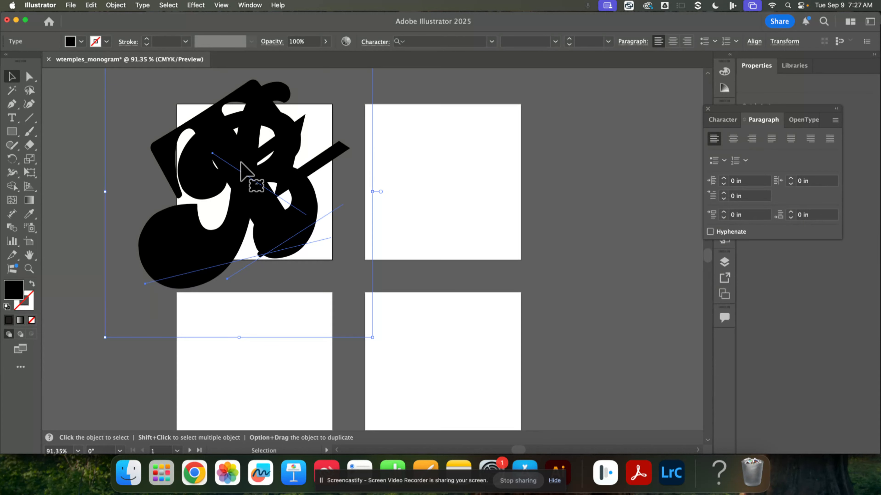
{"action": "right_click", "coordinate": [240, 162]}
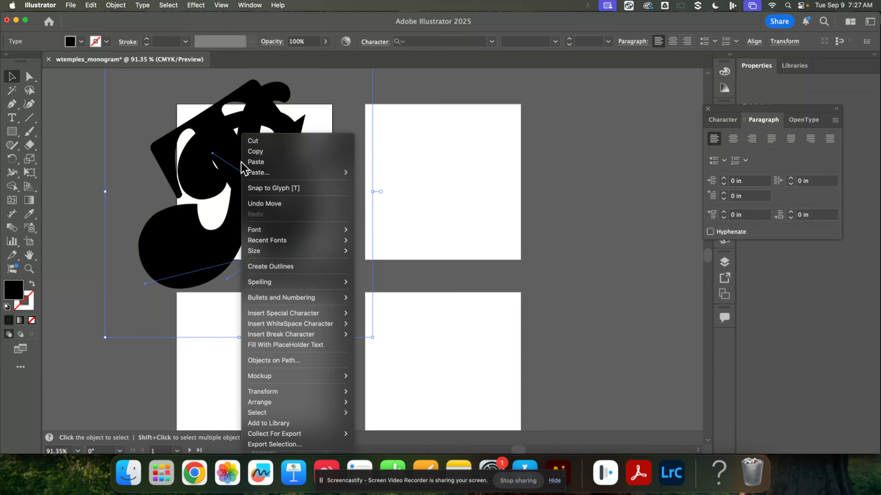
{"action": "left_click", "coordinate": [296, 267]}
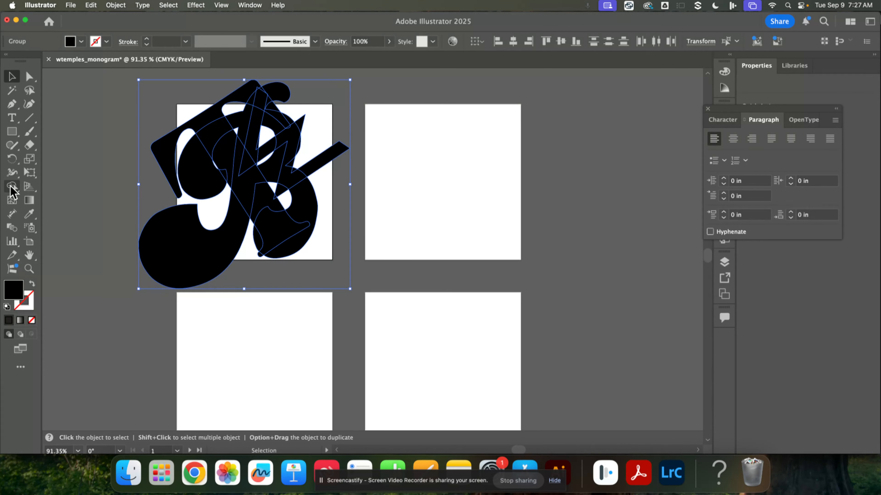
Step: Remove two overlapping regions from the outlined letters with the Shape Builder tool
{"action": "left_click_drag", "start_coordinate": [11, 188], "coordinate": [59, 183]}
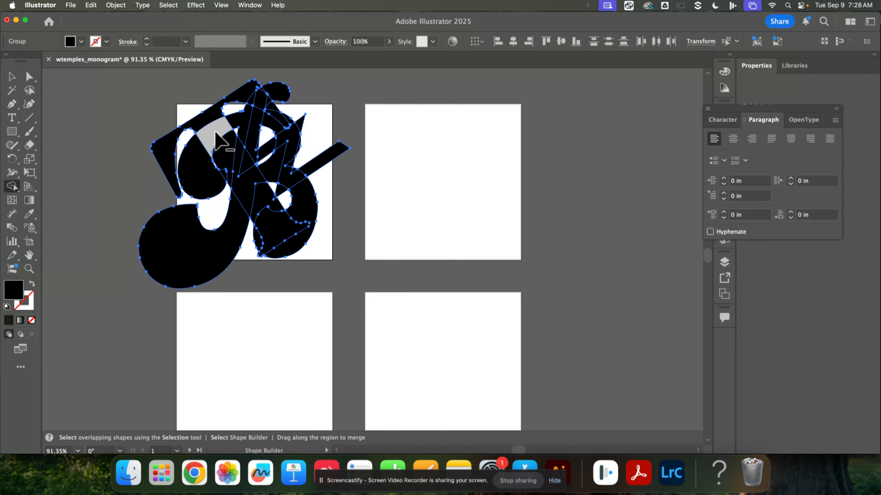
{"action": "left_click", "coordinate": [247, 198], "text": "alt"}
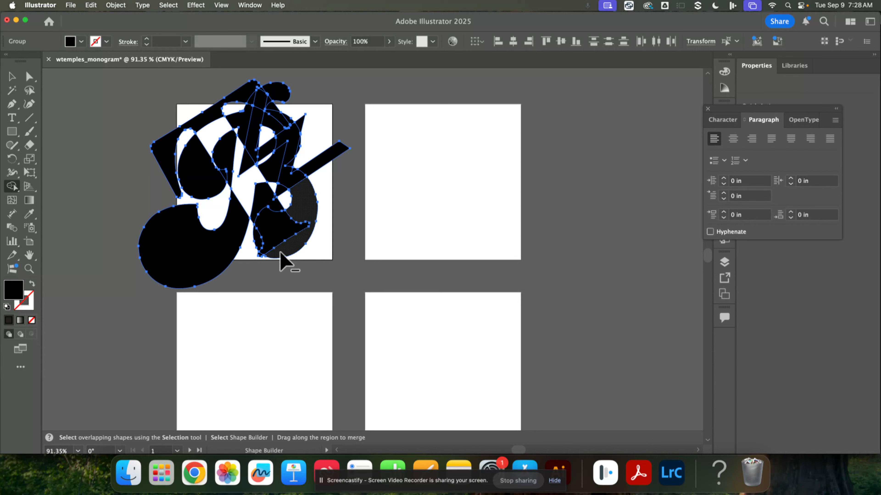
{"action": "left_click", "coordinate": [276, 229], "text": "alt"}
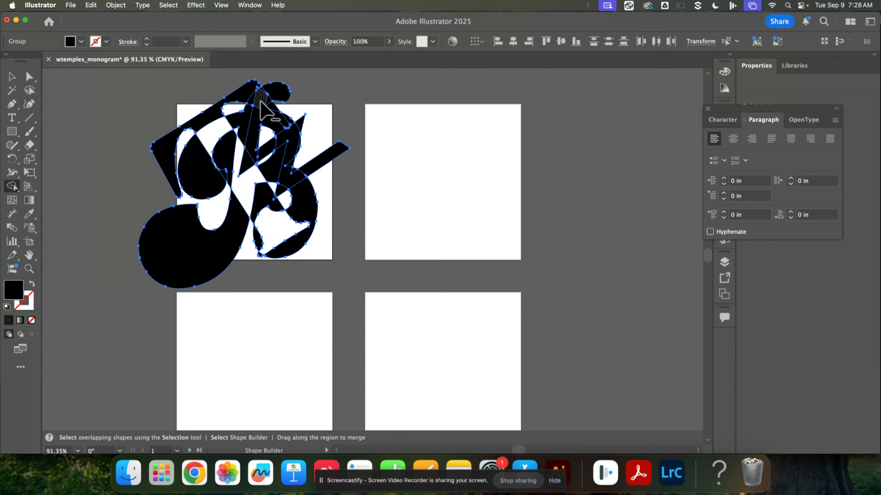
Step: Delete two more small regions near the top of the monogram with Shape Builder, then deselect everything
{"action": "left_click", "coordinate": [252, 139], "text": "alt"}
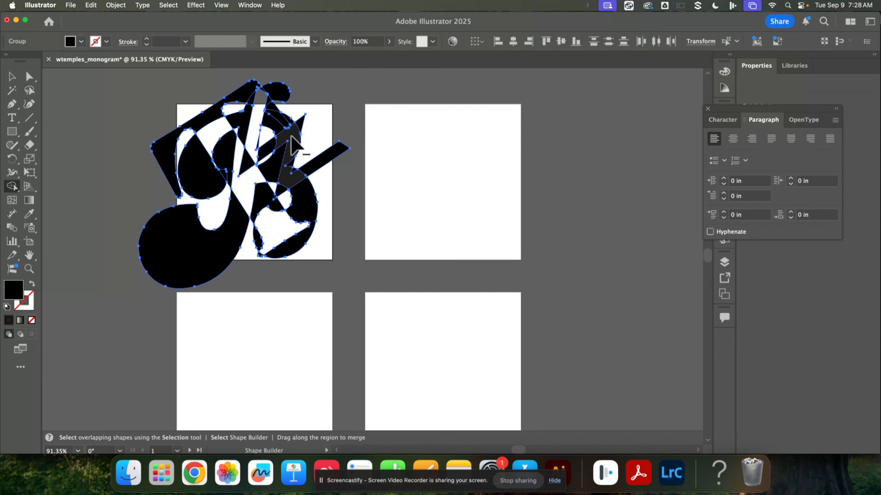
{"action": "left_click", "coordinate": [291, 136], "text": "alt"}
{"action": "left_click", "coordinate": [13, 79]}
{"action": "left_click", "coordinate": [433, 295]}
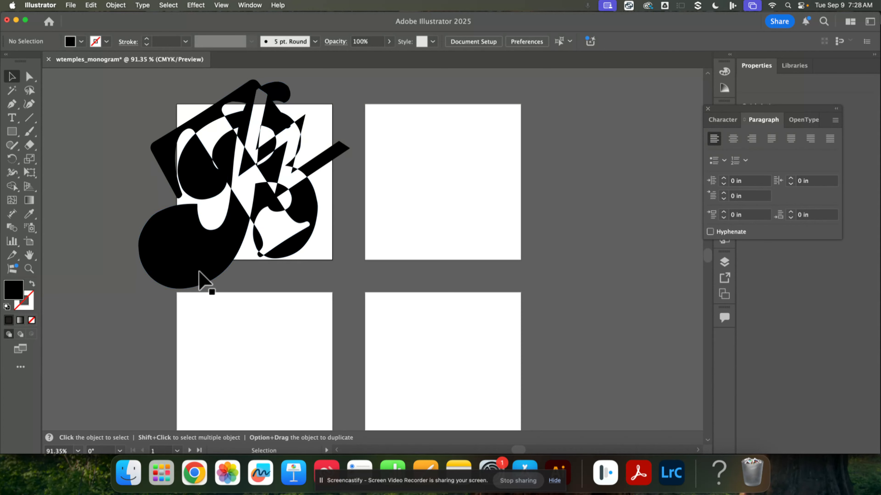
Step: Draw a rectangle exactly covering the first 4 × 4 in artboard over the monogram
{"action": "left_click", "coordinate": [11, 132]}
{"action": "left_click", "coordinate": [10, 135]}
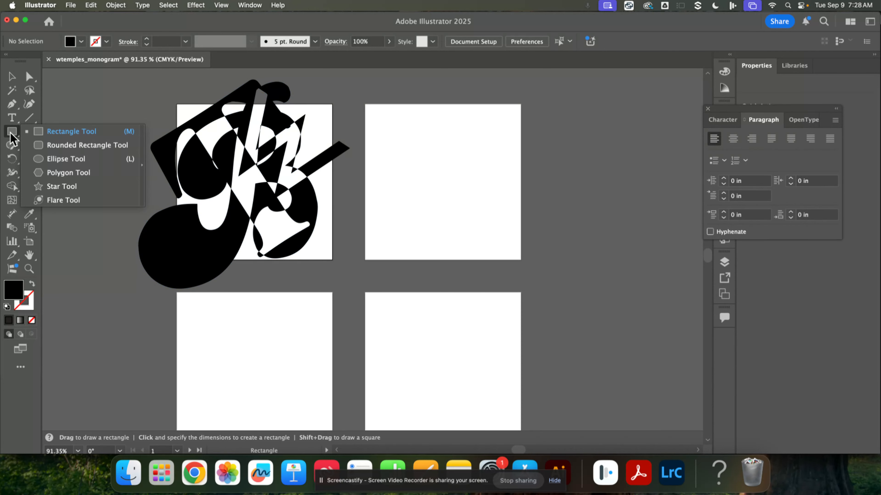
{"action": "left_click", "coordinate": [44, 132]}
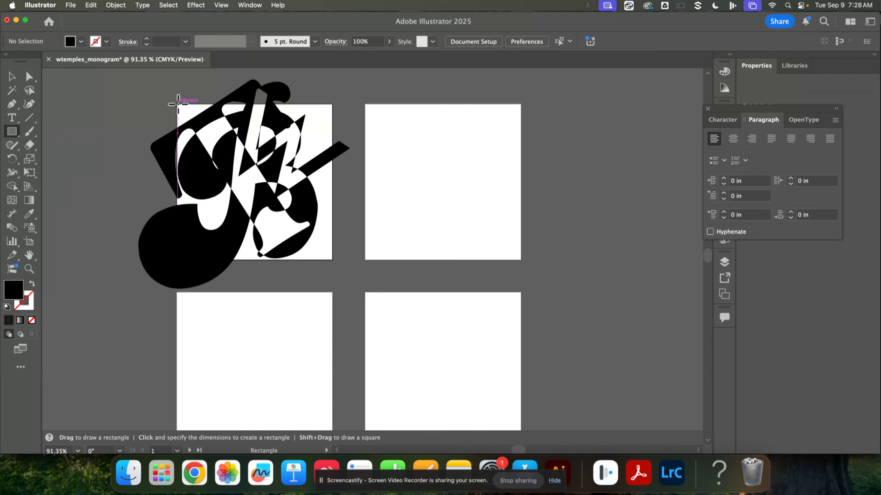
{"action": "left_click_drag", "start_coordinate": [177, 103], "coordinate": [333, 260]}
{"action": "left_click", "coordinate": [10, 77]}
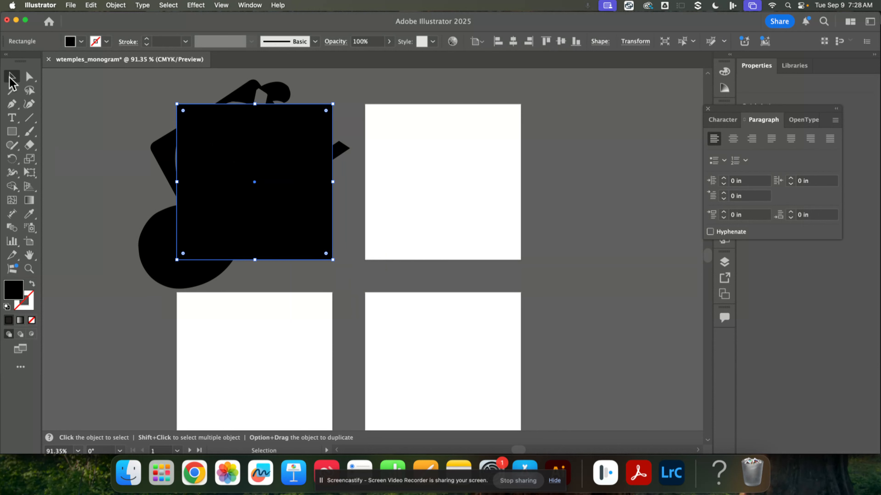
Step: Select the rectangle together with the letters and make a clipping mask
{"action": "left_click_drag", "start_coordinate": [151, 97], "coordinate": [330, 257]}
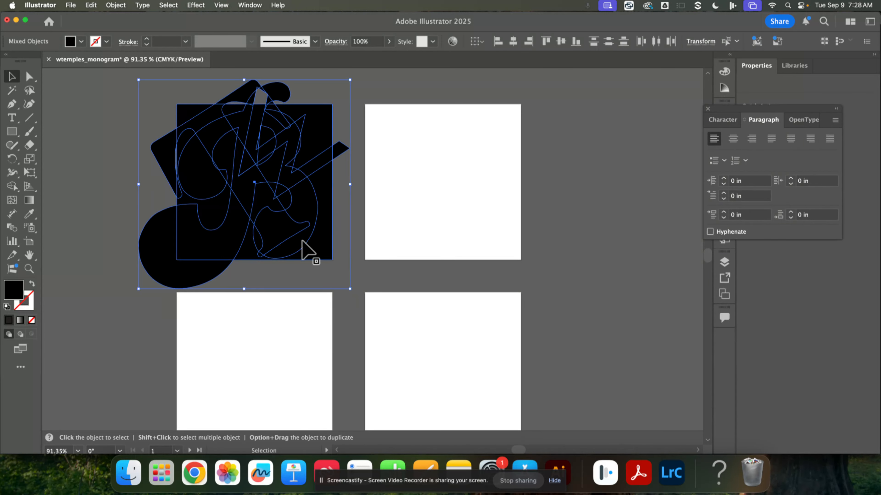
{"action": "right_click", "coordinate": [245, 216]}
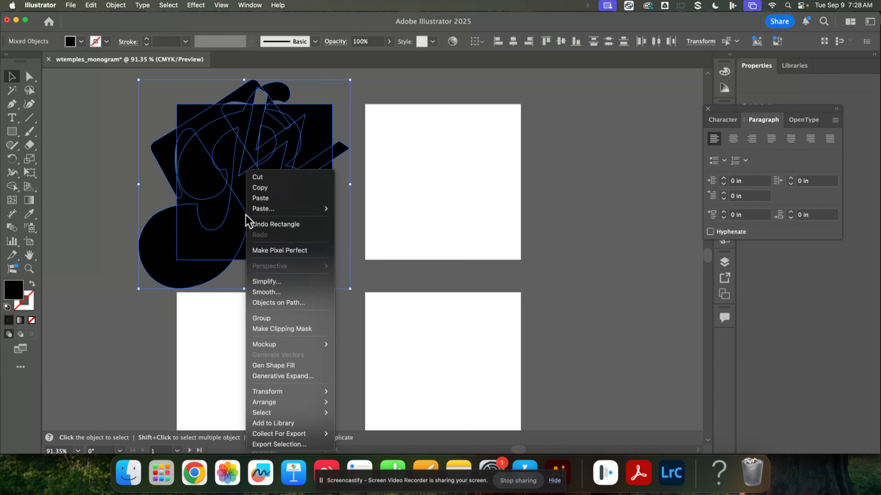
{"action": "left_click", "coordinate": [297, 328]}
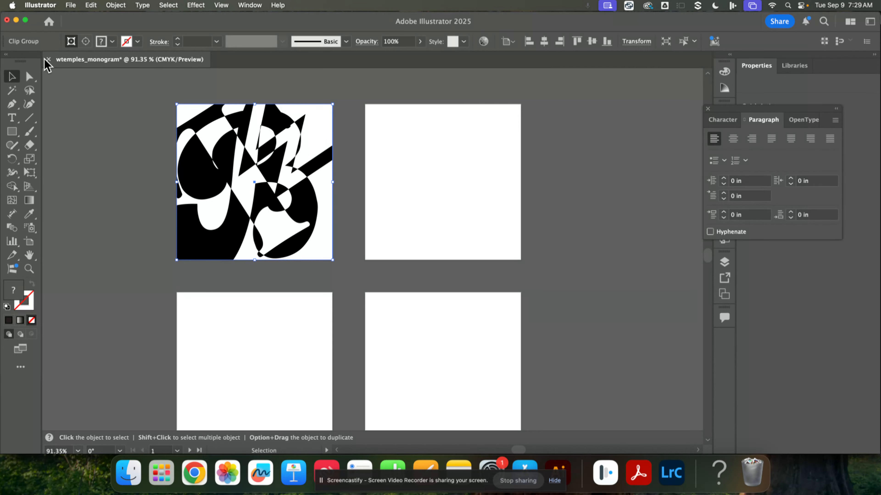
Step: Save the document as wtemples_monogram.ai in the Illustrator folder, accepting the Illustrator 2020 options
{"action": "left_click", "coordinate": [71, 5]}
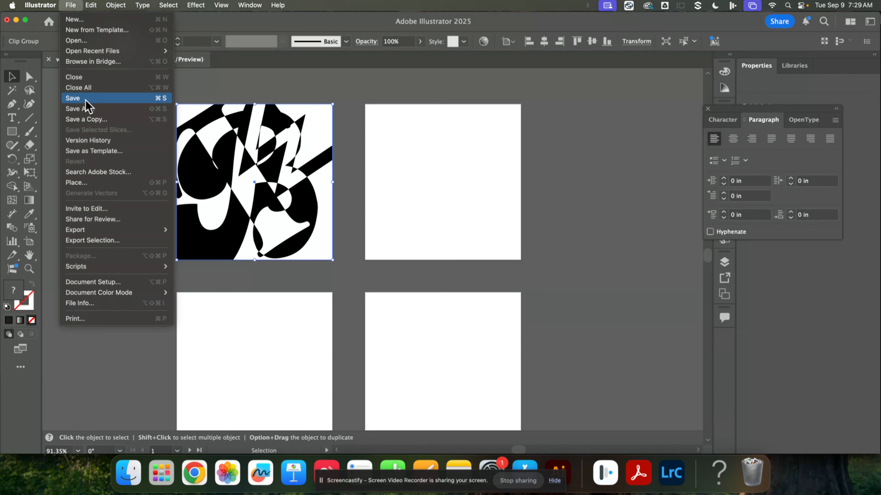
{"action": "left_click", "coordinate": [87, 107]}
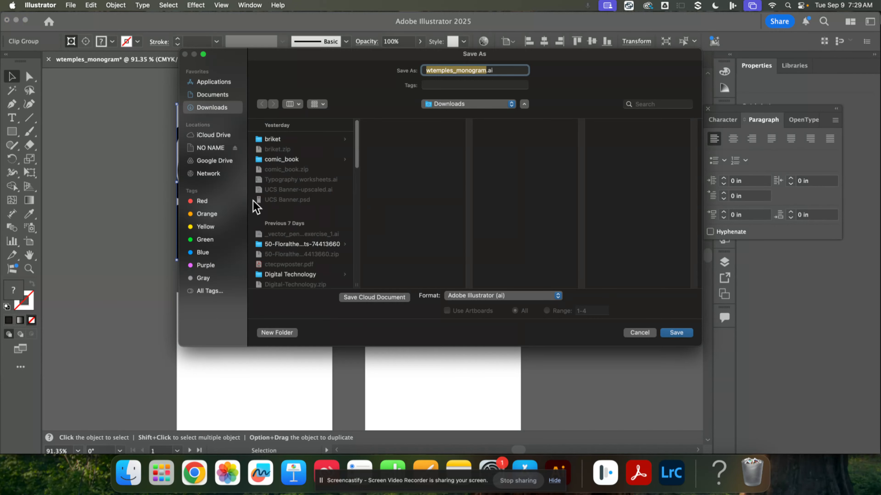
{"action": "left_click", "coordinate": [469, 104]}
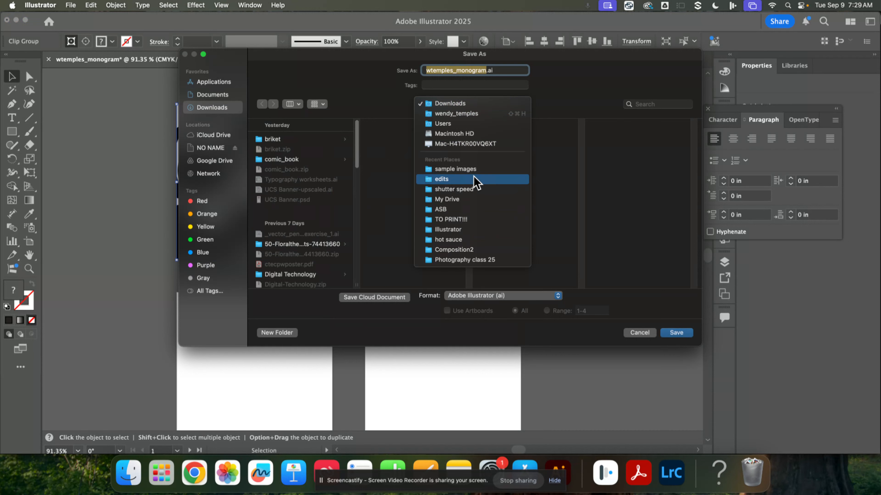
{"action": "left_click", "coordinate": [454, 229]}
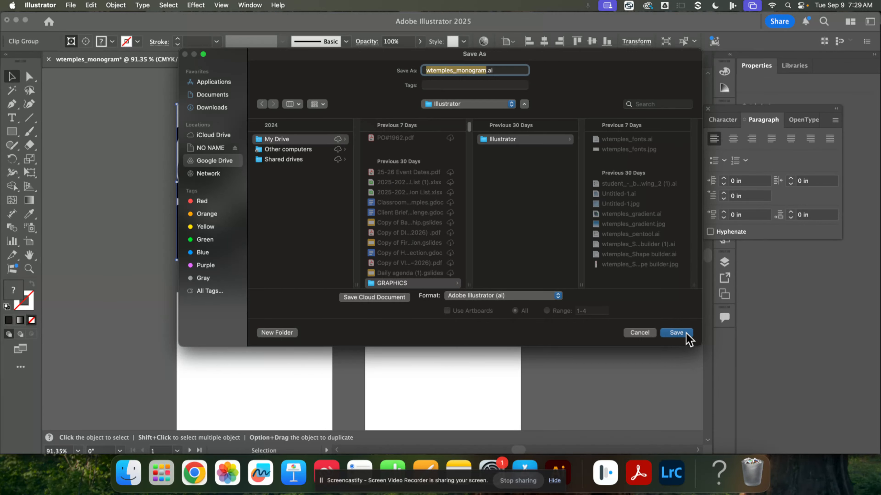
{"action": "left_click", "coordinate": [676, 333]}
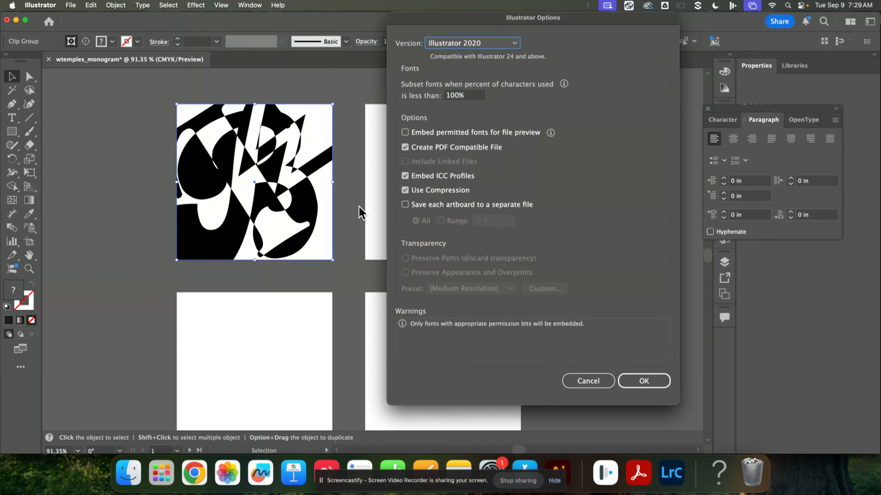
{"action": "left_click", "coordinate": [644, 380]}
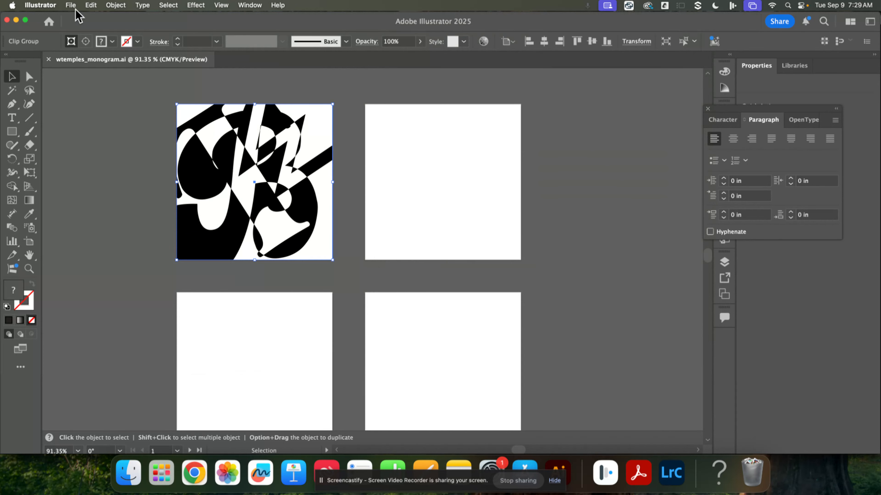
Step: Export the artboards as JPEG wtemples_monogram.jpg into the Illustrator folder with default JPEG options
{"action": "left_click", "coordinate": [71, 5]}
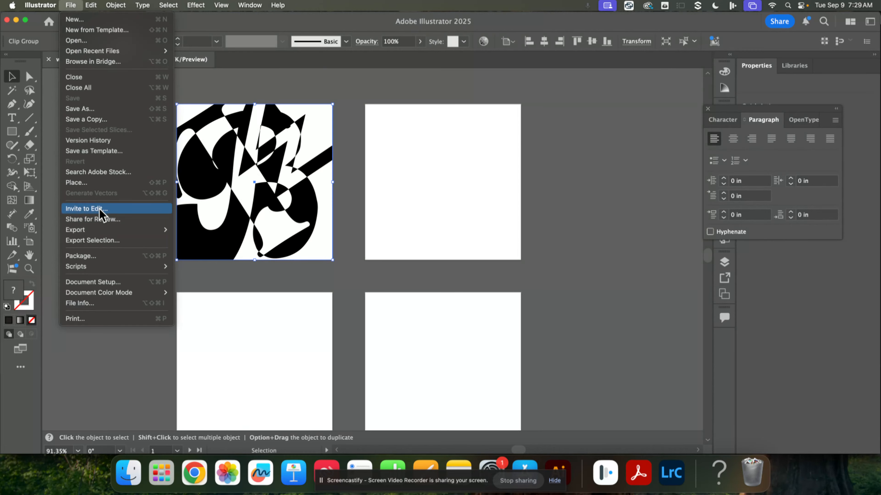
{"action": "mouse_move", "coordinate": [108, 229]}
{"action": "left_click", "coordinate": [200, 241]}
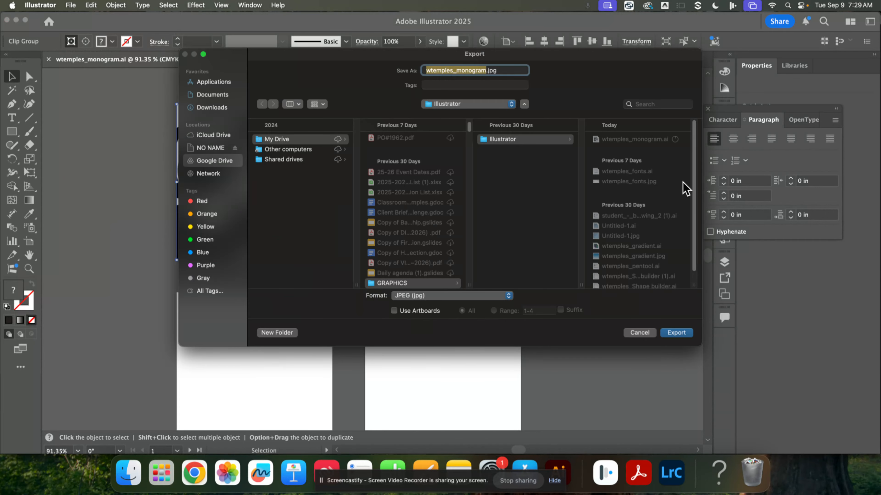
{"action": "left_click", "coordinate": [425, 296]}
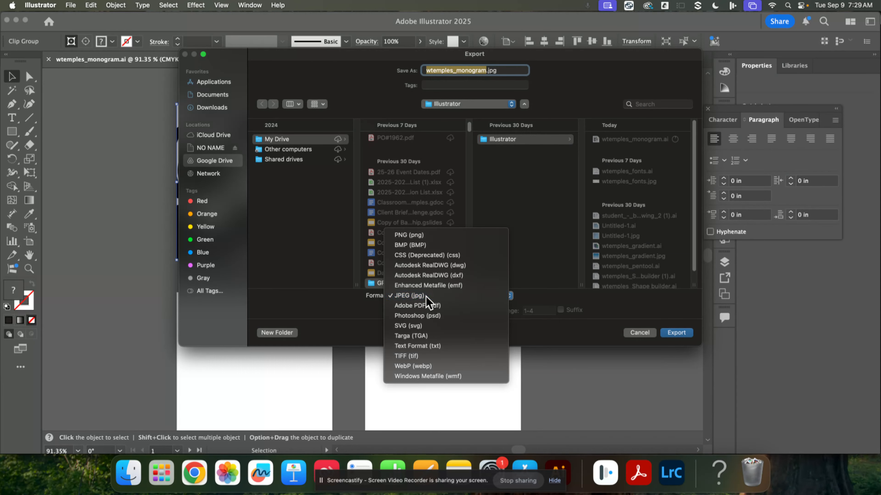
{"action": "left_click", "coordinate": [426, 297]}
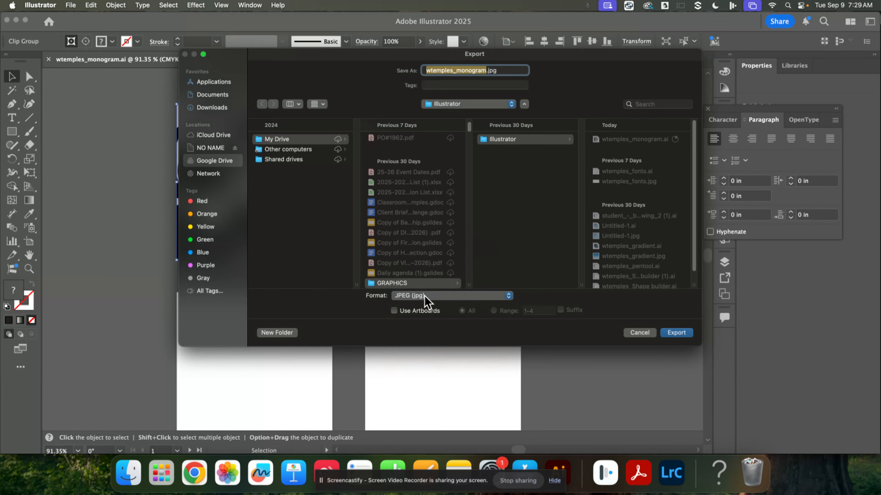
{"action": "left_click", "coordinate": [394, 311]}
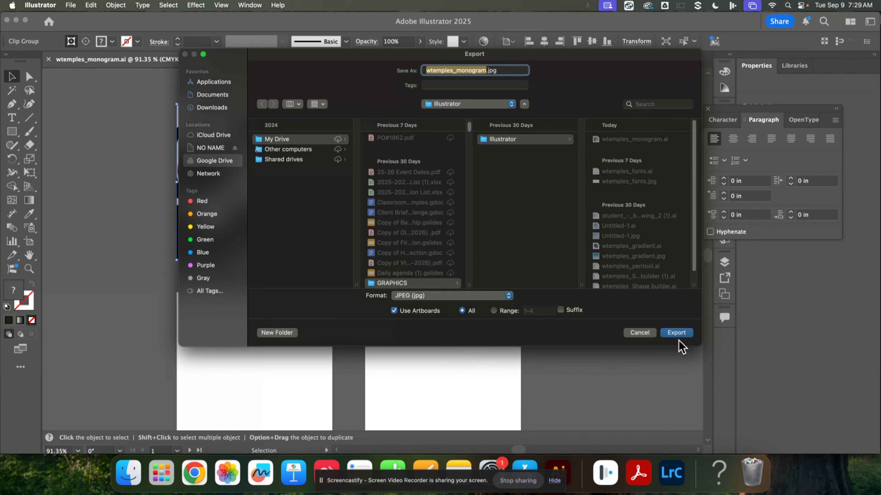
{"action": "left_click", "coordinate": [678, 334]}
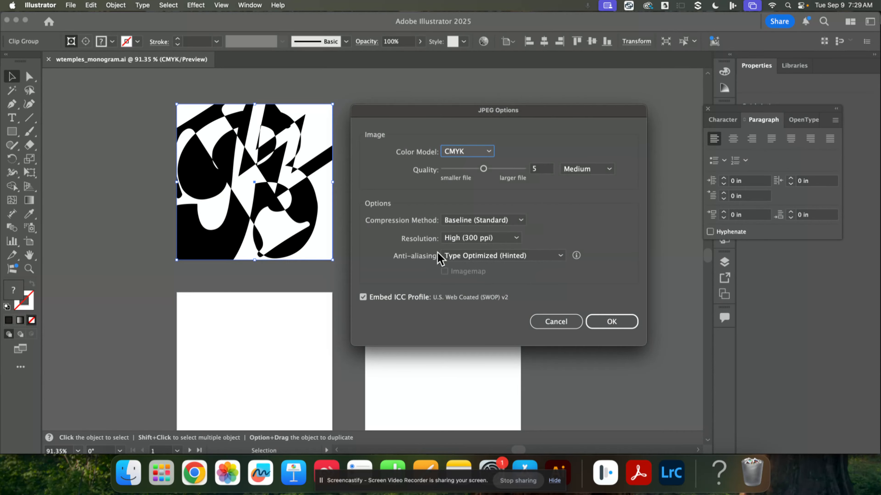
{"action": "left_click", "coordinate": [625, 323]}
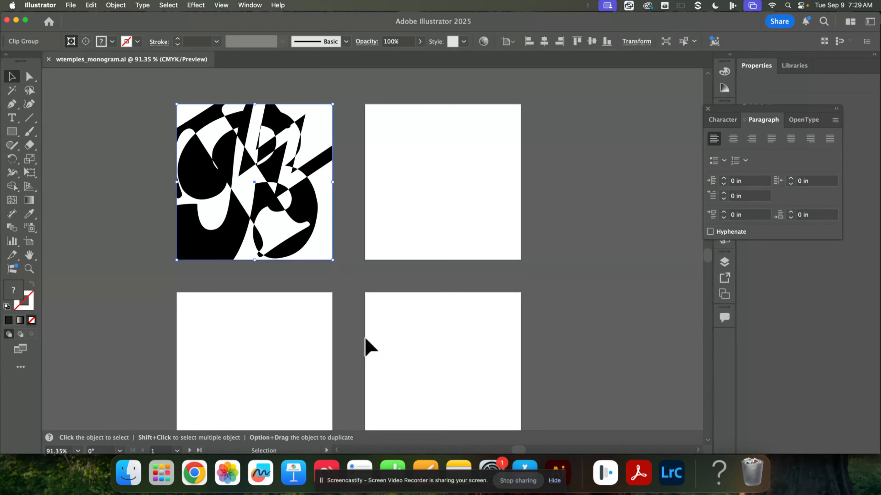
Step: Switch to Finder and browse the My Drive folder in Google Drive
{"action": "left_click", "coordinate": [128, 473]}
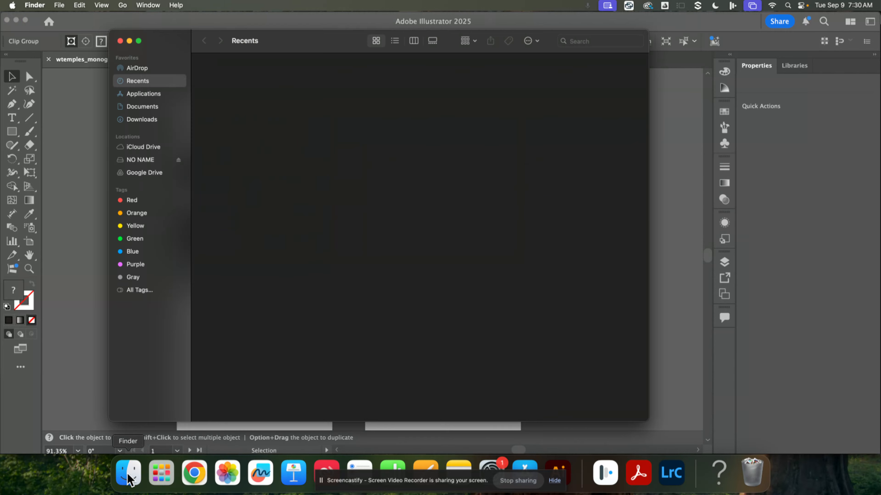
{"action": "left_click", "coordinate": [140, 173]}
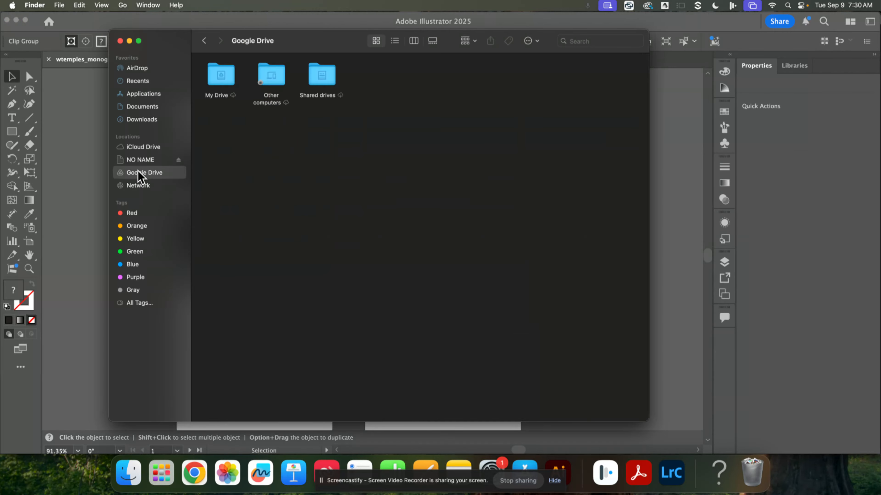
{"action": "left_click", "coordinate": [222, 79]}
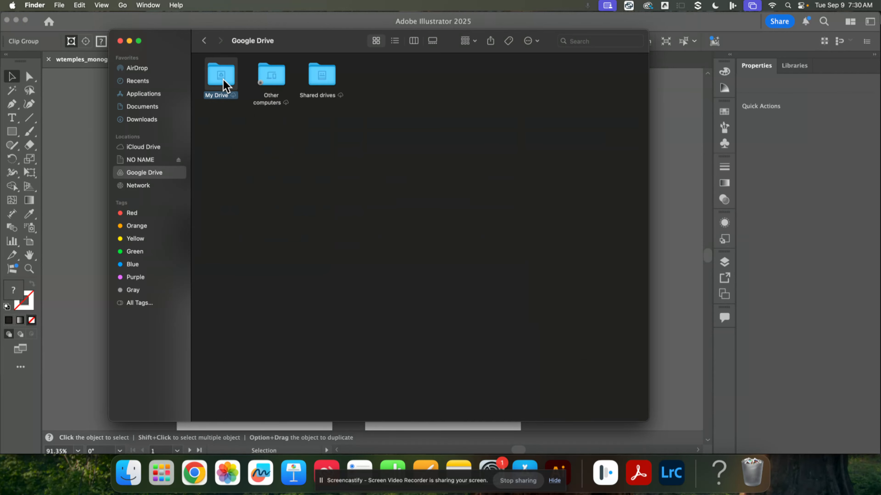
{"action": "double_click", "coordinate": [223, 79]}
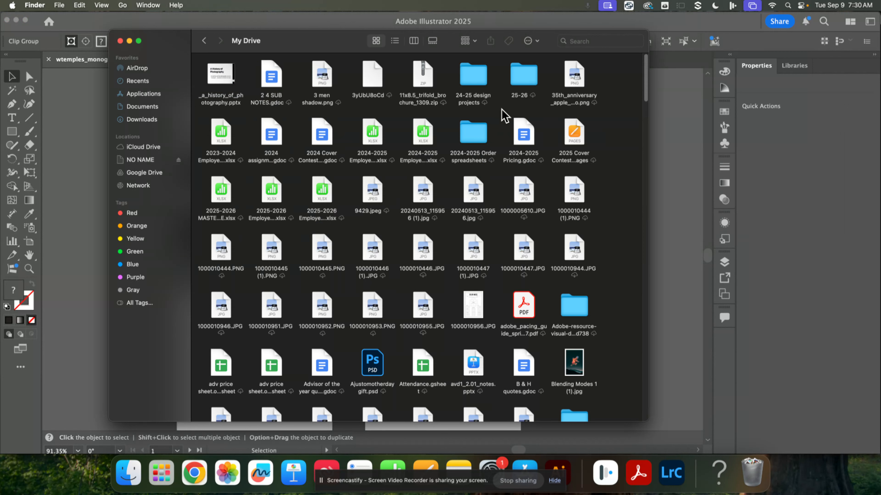
{"action": "scroll", "coordinate": [603, 230], "scroll_direction": "down", "scroll_amount": 3}
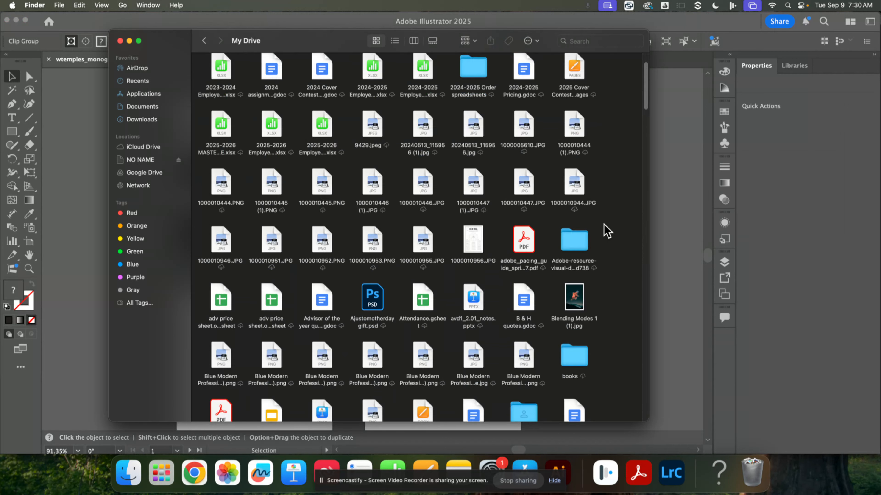
{"action": "scroll", "coordinate": [604, 230], "scroll_direction": "down", "scroll_amount": 1}
Step: Search Finder for mono, open the Create a monogram logo folder, then return to Illustrator
{"action": "left_click", "coordinate": [574, 41]}
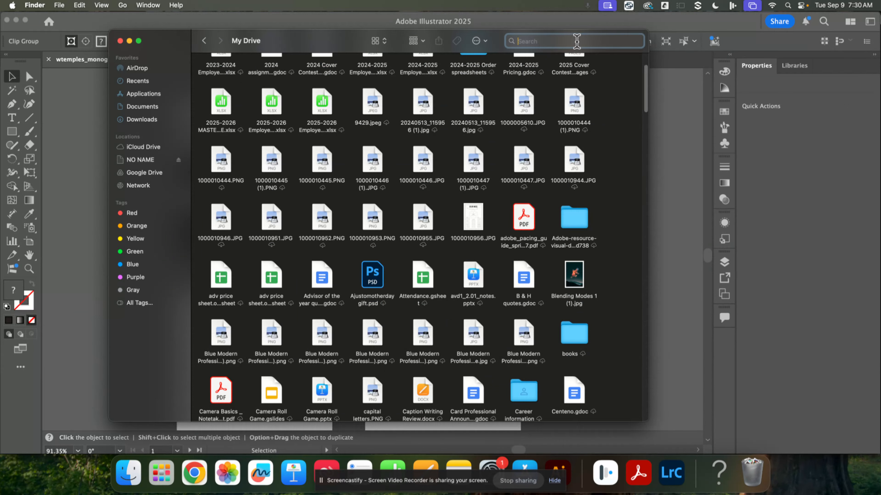
{"action": "type", "text": "mono"}
{"action": "key", "text": "Return"}
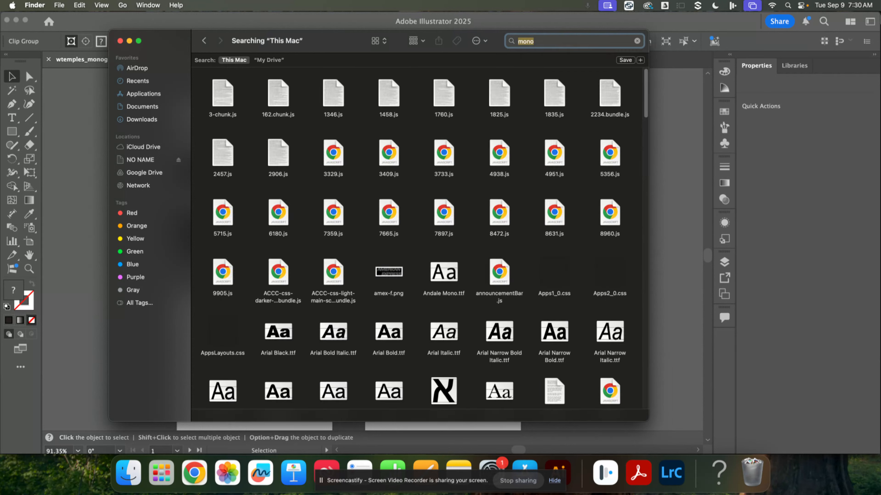
{"action": "scroll", "coordinate": [547, 195], "scroll_direction": "down", "scroll_amount": 10}
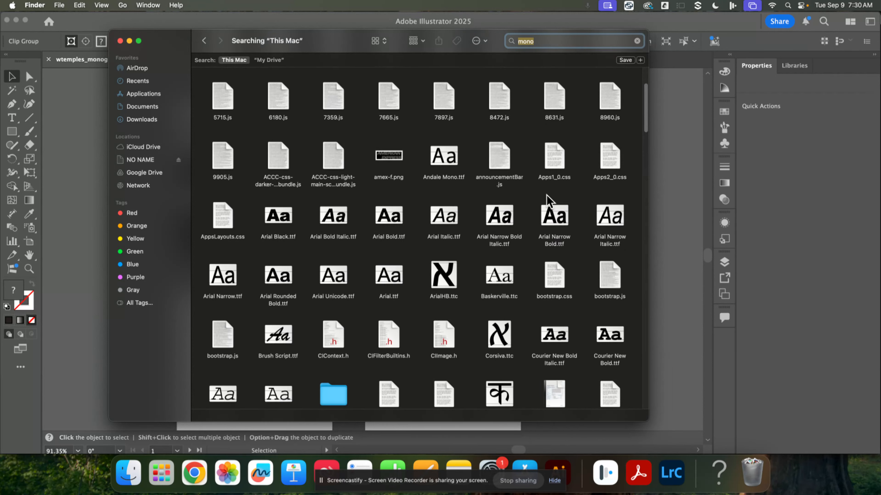
{"action": "left_click", "coordinate": [331, 259]}
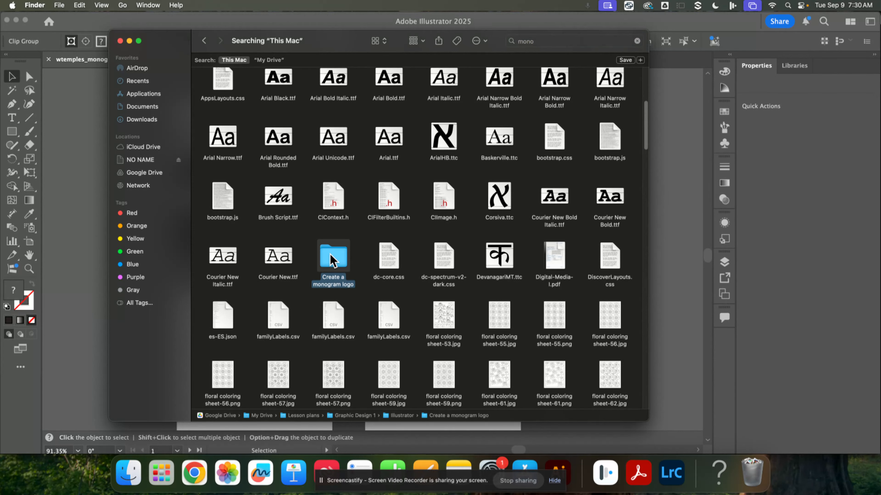
{"action": "key", "text": "super+Down"}
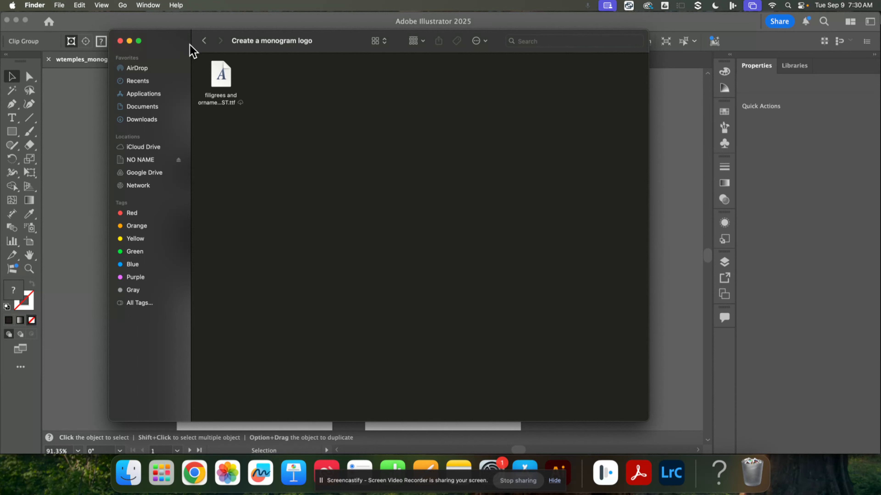
{"action": "left_click", "coordinate": [204, 41]}
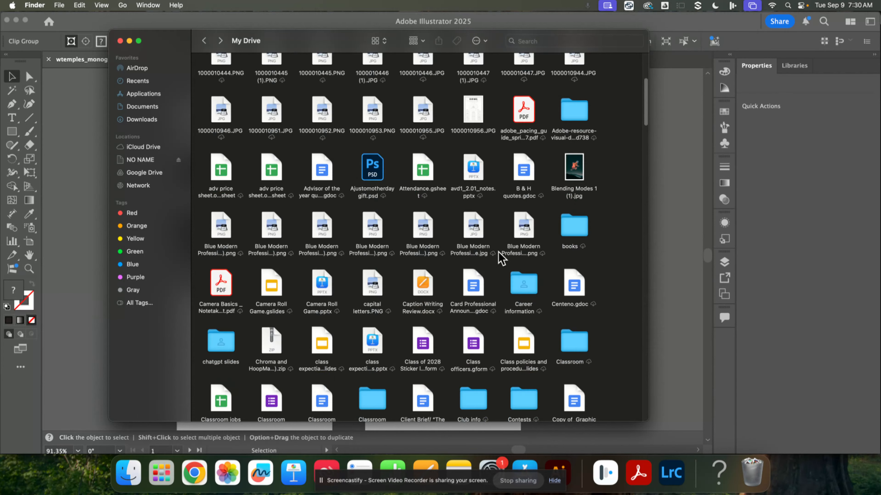
{"action": "left_click", "coordinate": [691, 294]}
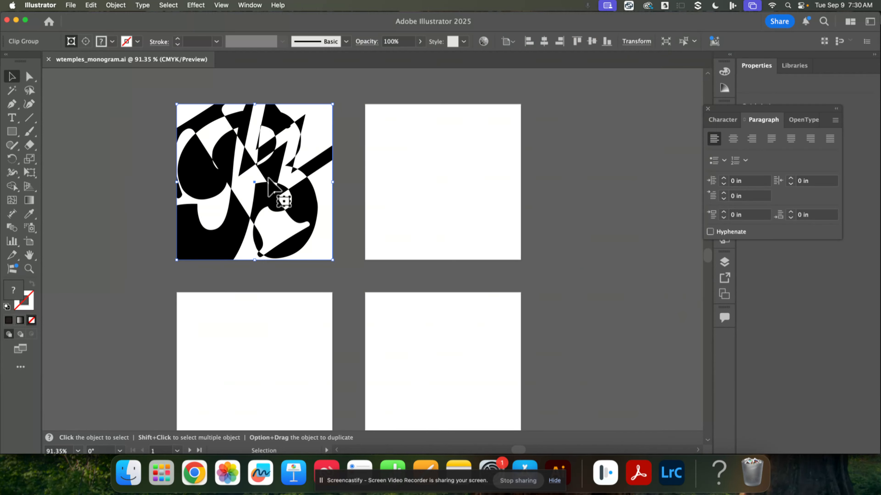